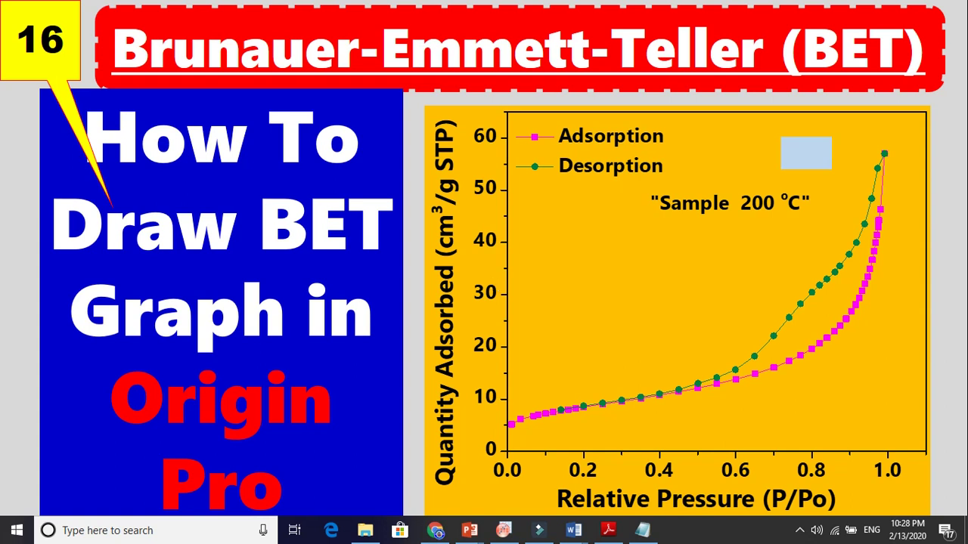
Exit the BET slide show and bring up the C2 BET 25.3 report in Notepad.
click(589, 220)
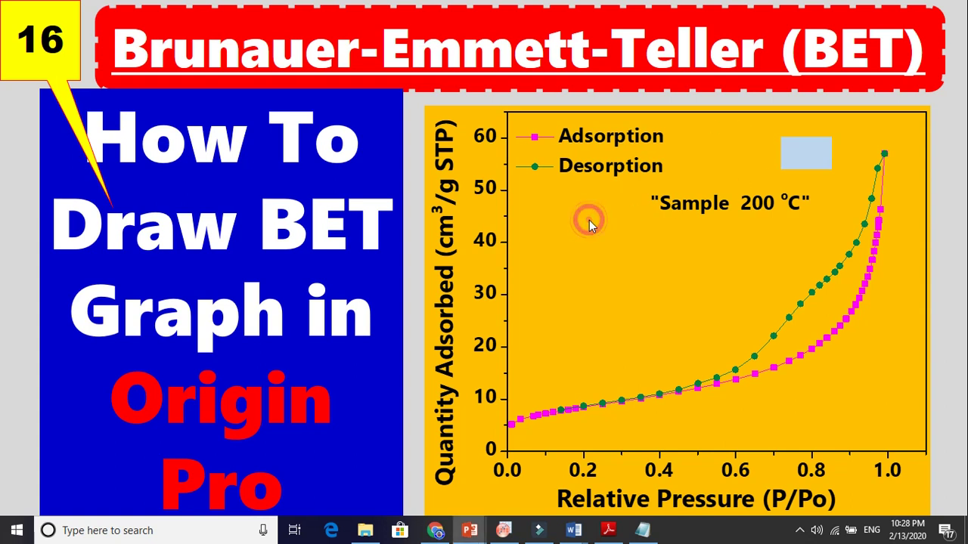
click(643, 530)
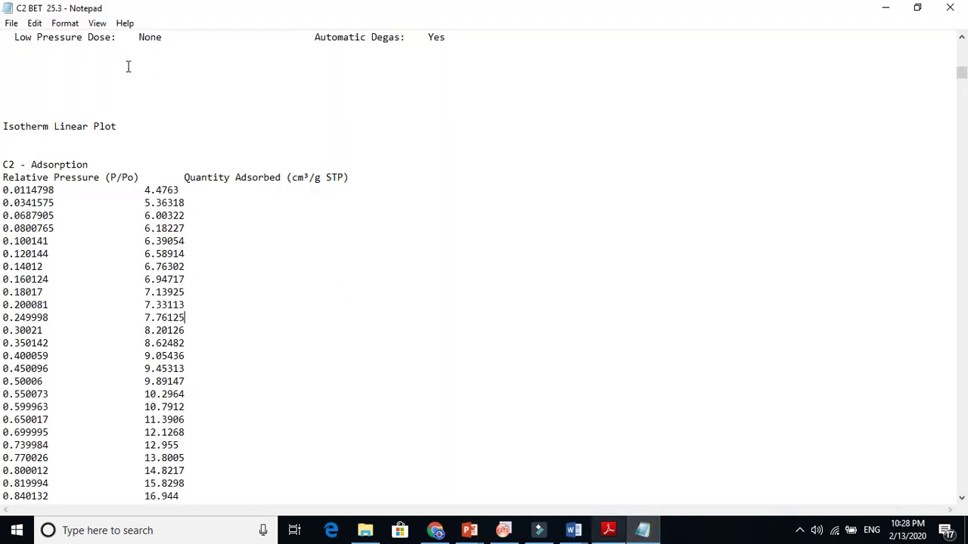
Scroll to the top of the report and inspect the sample name C2 and submitter fields.
click(962, 72)
click(962, 40)
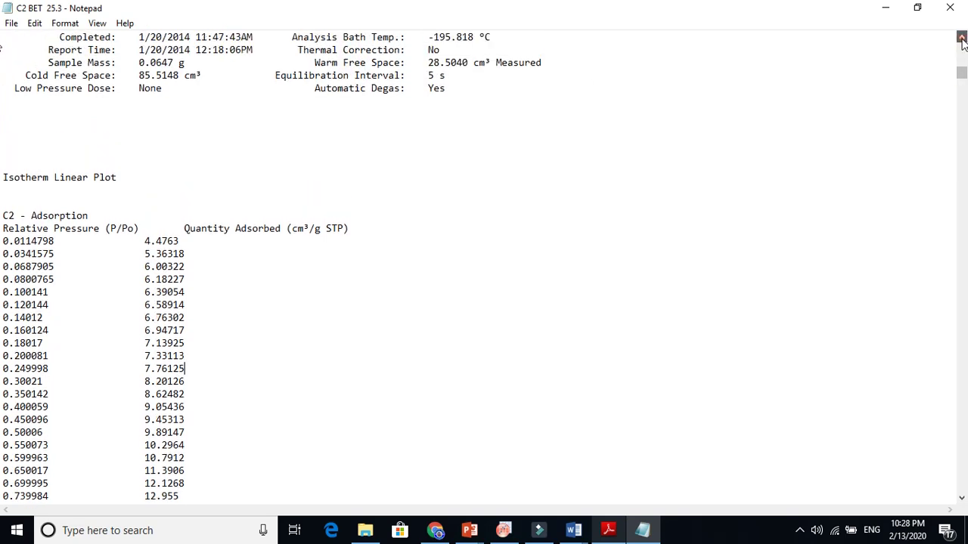
drag(961, 40, 962, 40)
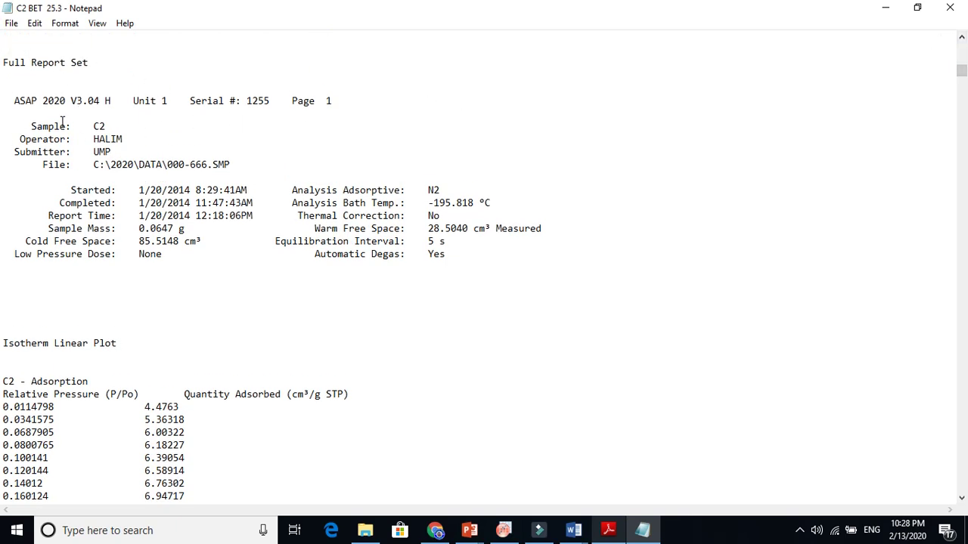
double_click(99, 125)
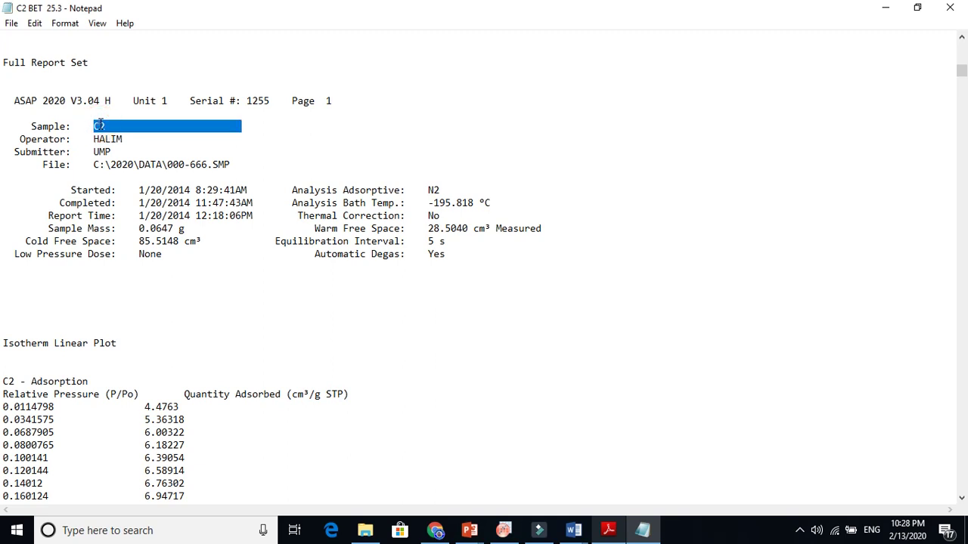
double_click(103, 150)
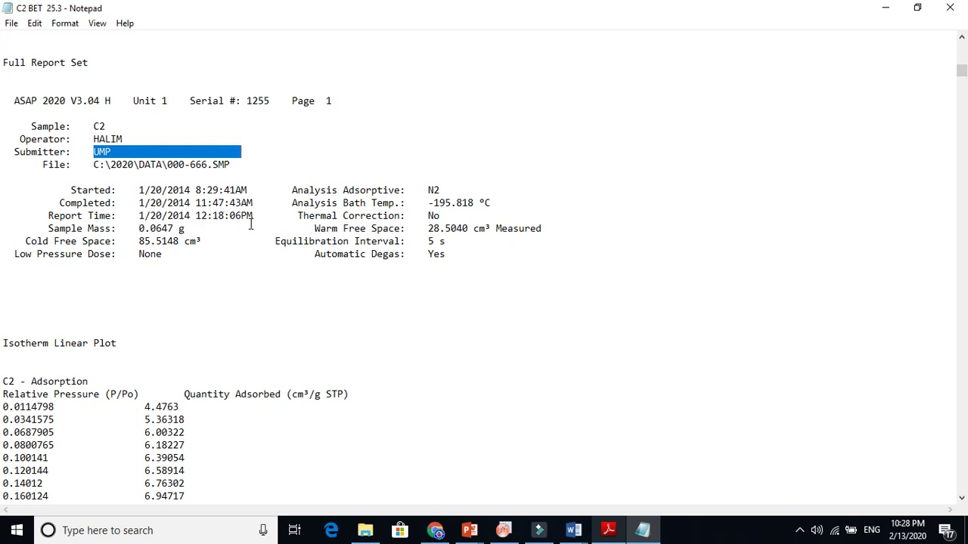
click(179, 205)
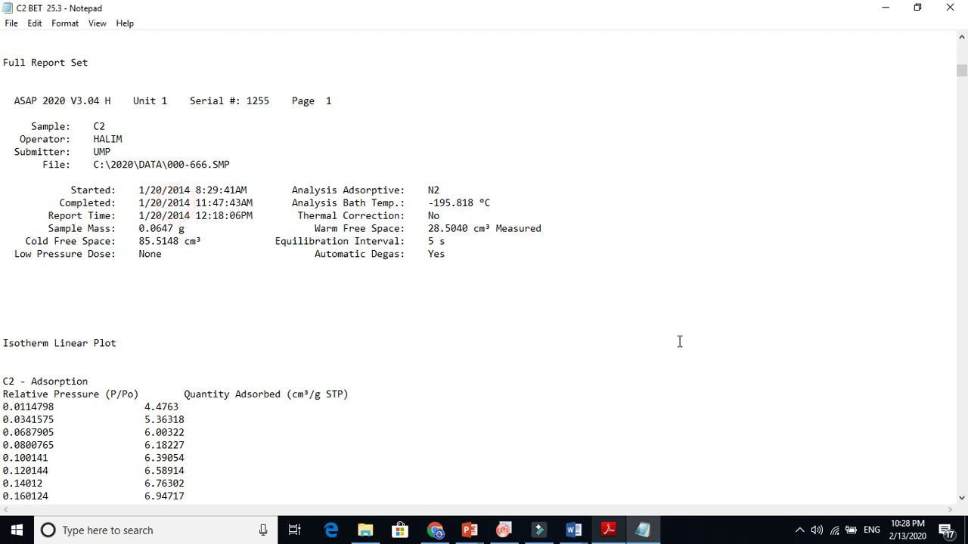
Scroll back to the adsorption table and select the 'Relative Pressure (P/Po)' heading.
click(961, 498)
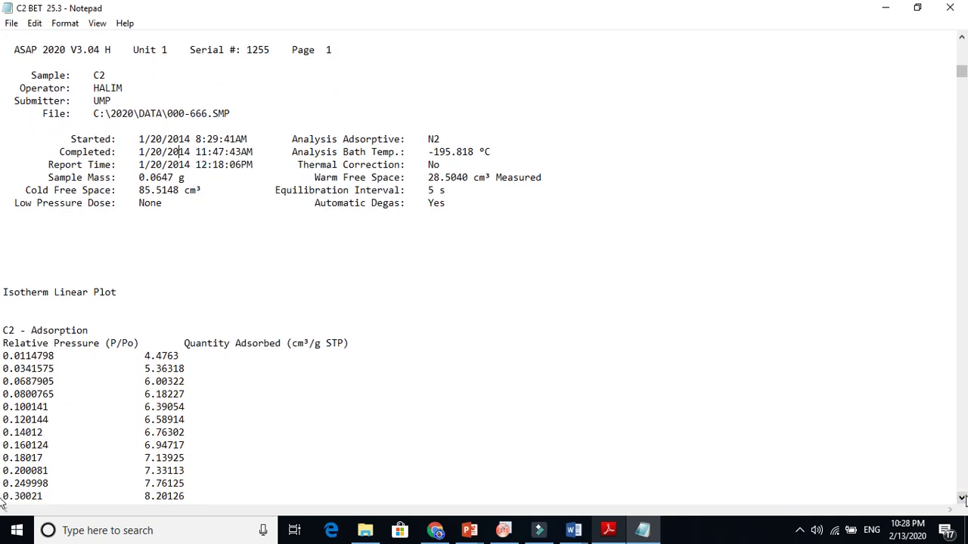
drag(961, 499, 961, 498)
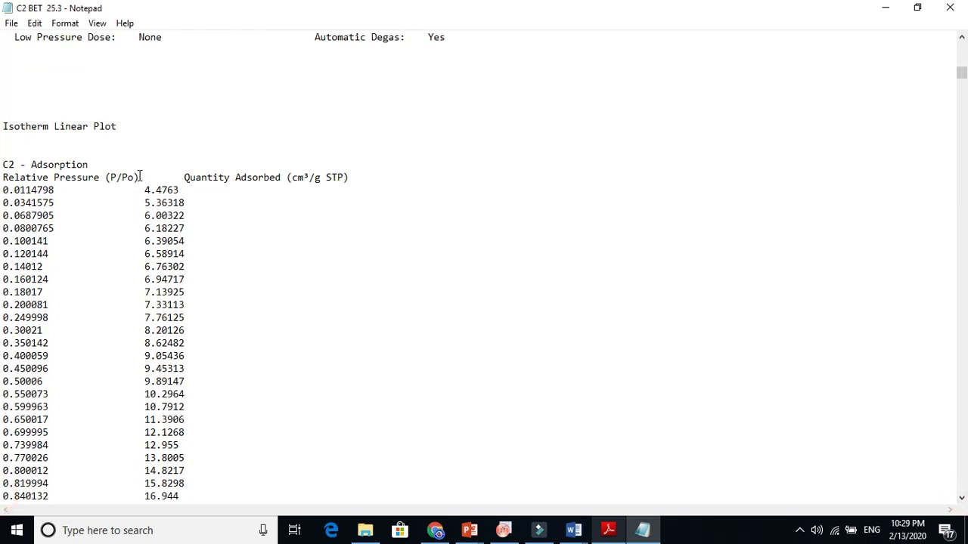
drag(140, 177, 4, 175)
key(ctrl+c)
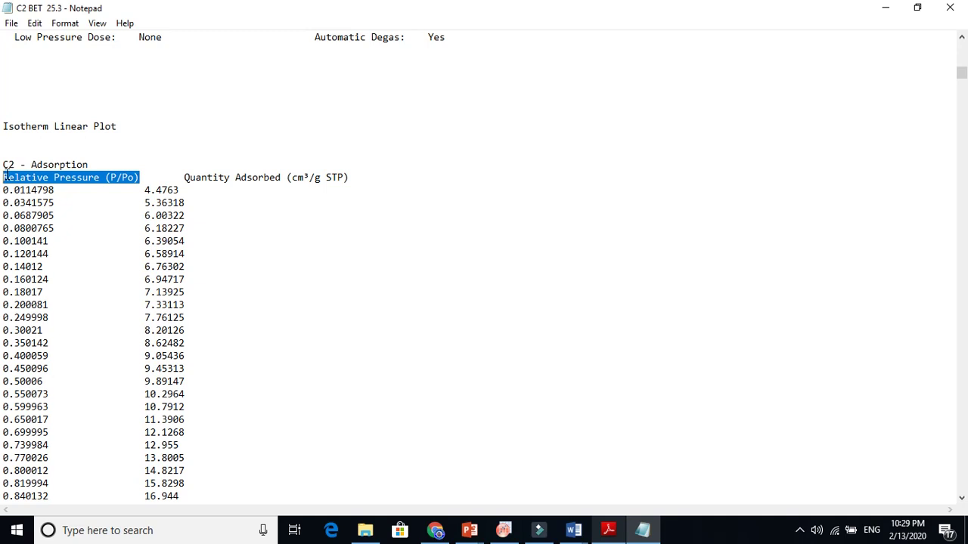
Clear columns A and B and paste 'Relative Pressure (P/Po)' as column A's long name.
click(503, 531)
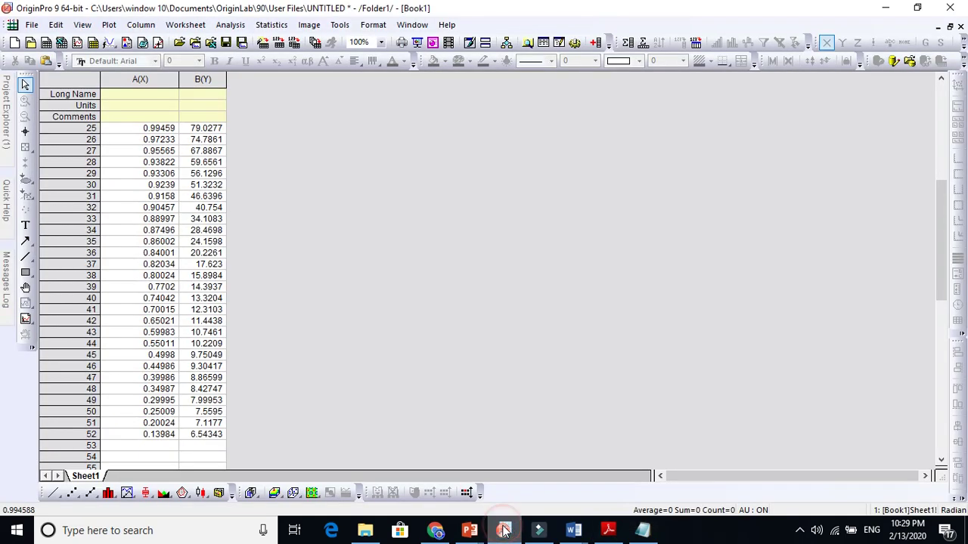
click(121, 97)
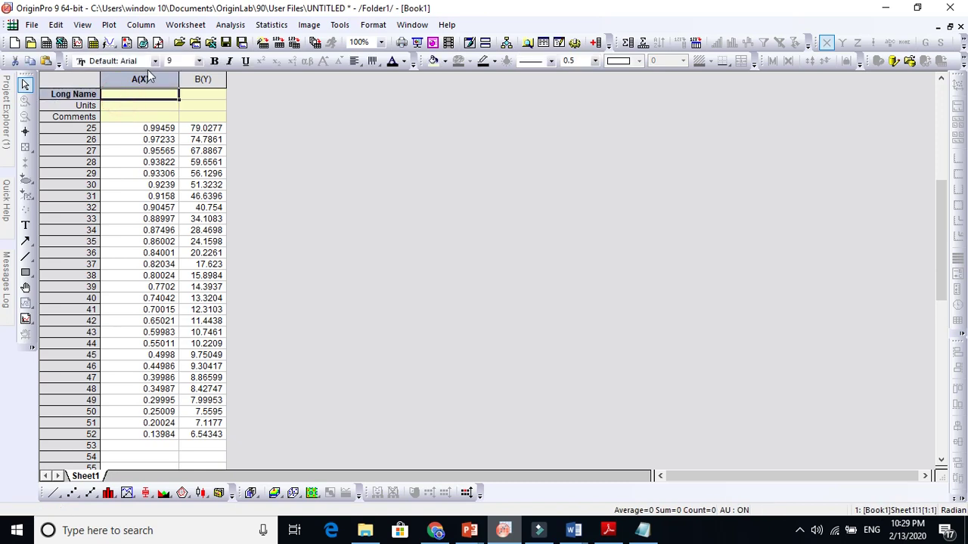
drag(146, 75, 198, 96)
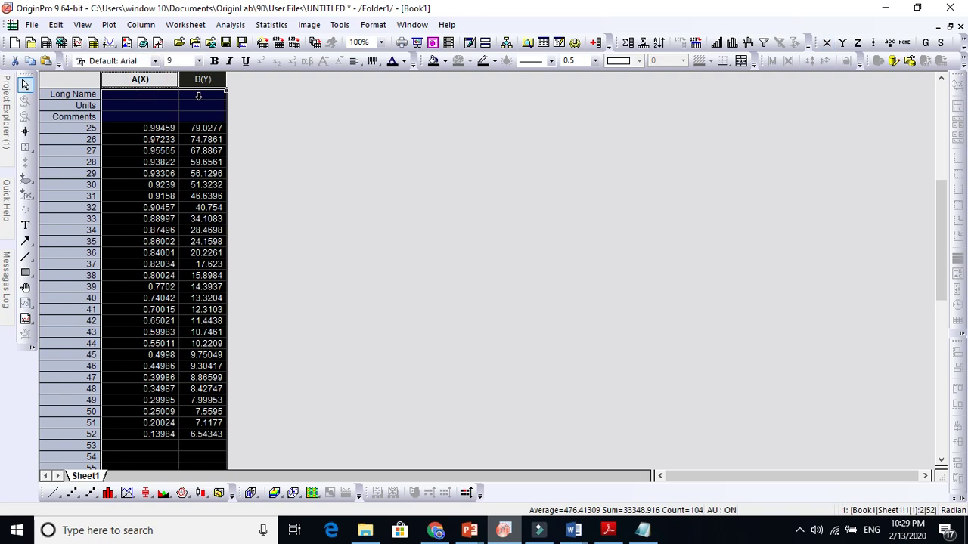
click(159, 99)
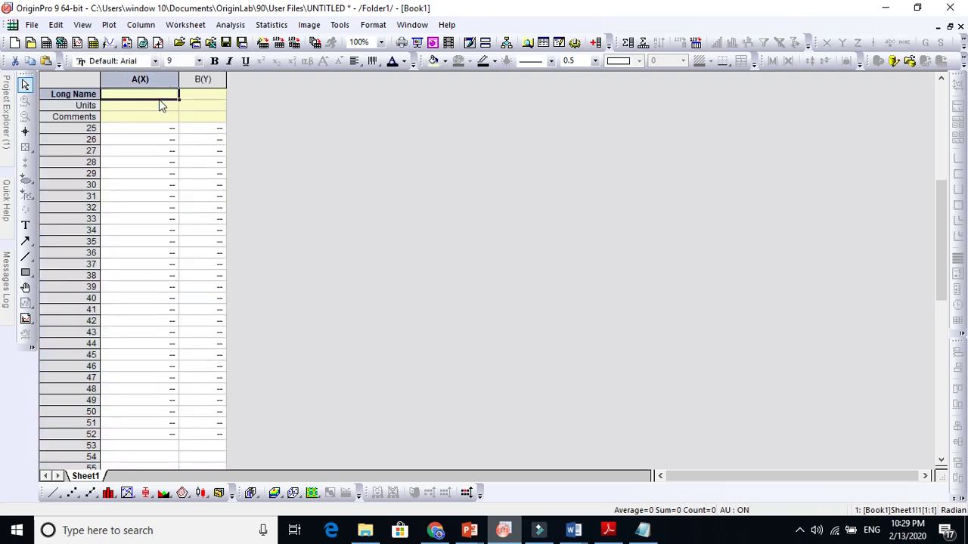
key(ctrl+v)
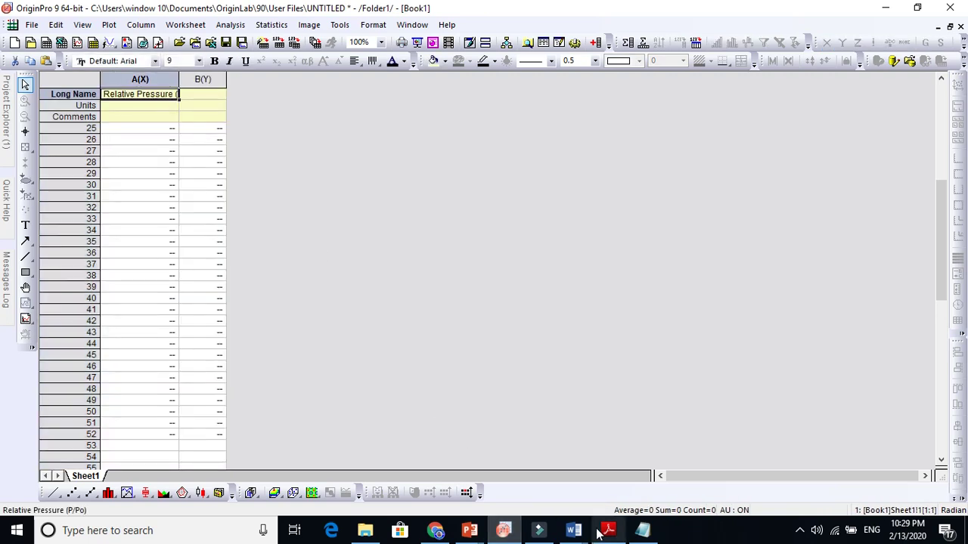
Copy the 'Quantity Adsorbed (cm³/g STP)' heading and paste it as column B's long name.
click(642, 532)
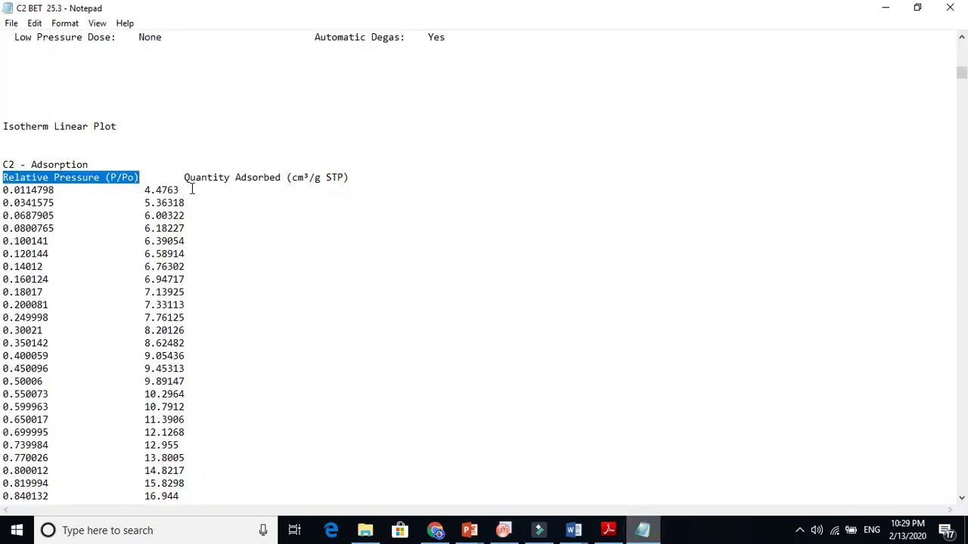
drag(184, 177, 351, 177)
key(ctrl+c)
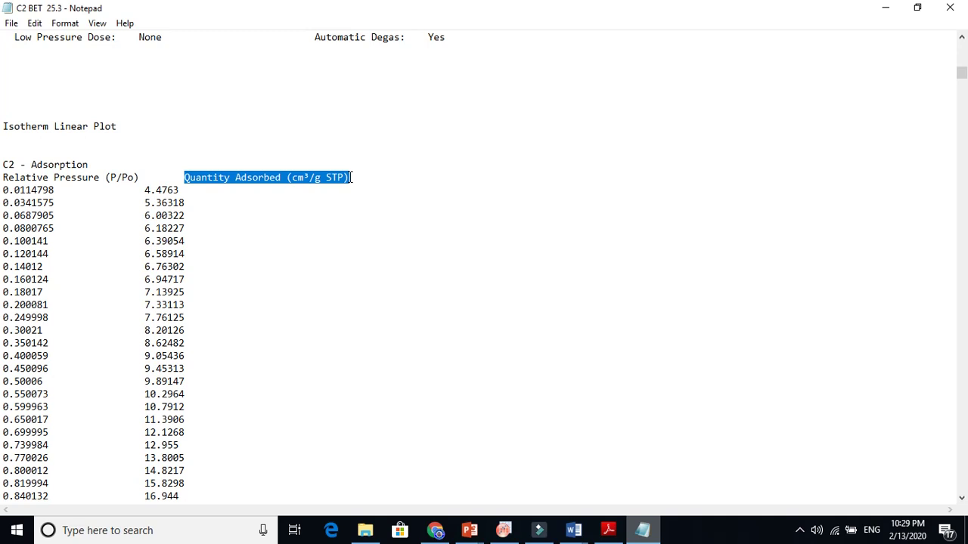
click(503, 531)
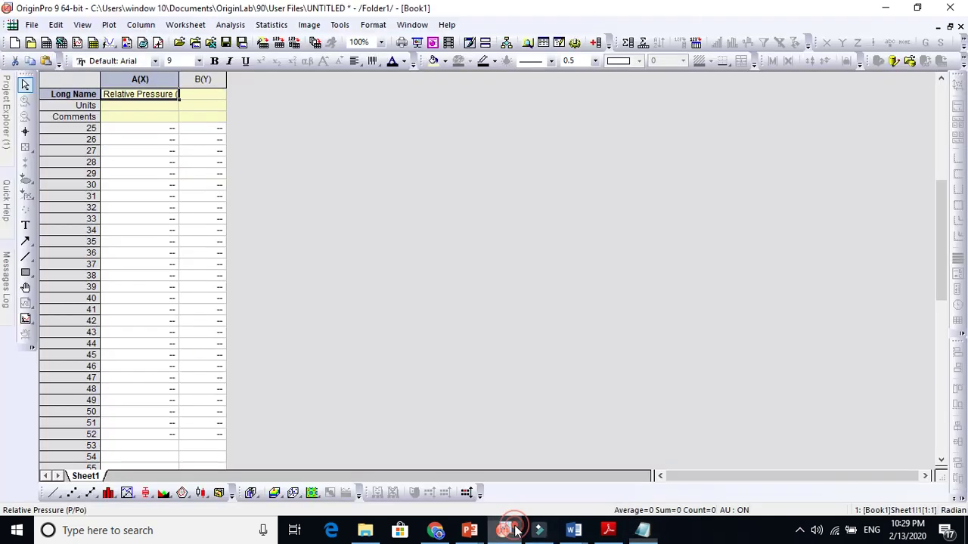
click(198, 97)
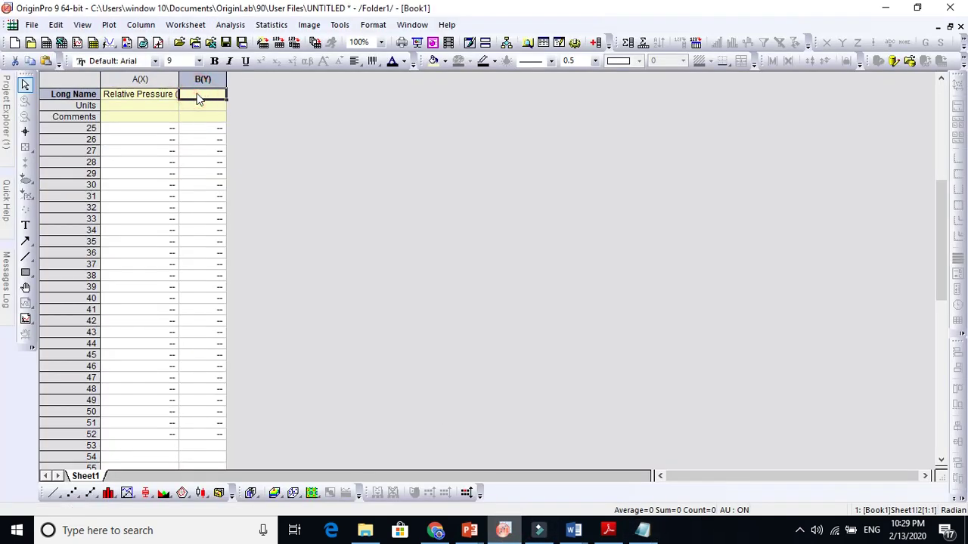
key(ctrl+v)
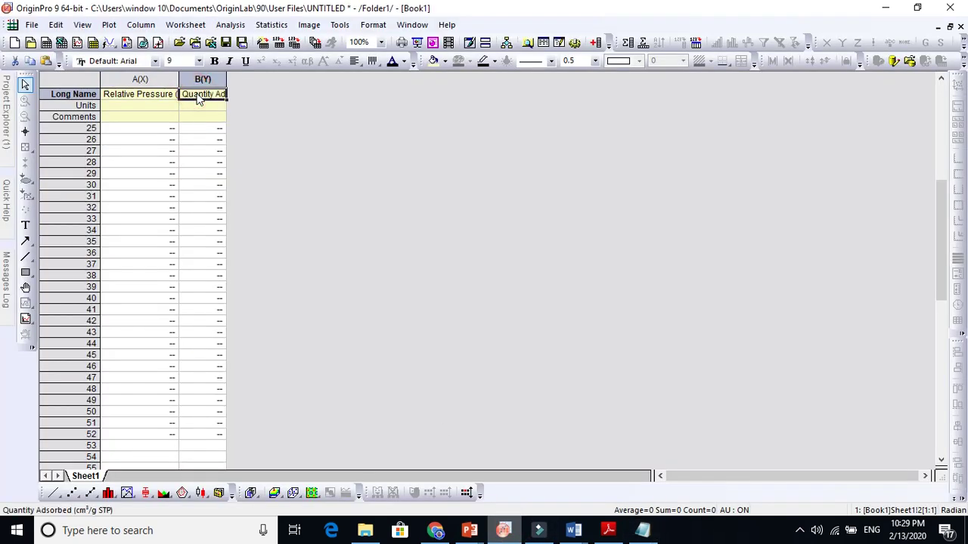
click(160, 82)
Insert two empty columns before column A and set the new column D1 as X.
right_click(160, 80)
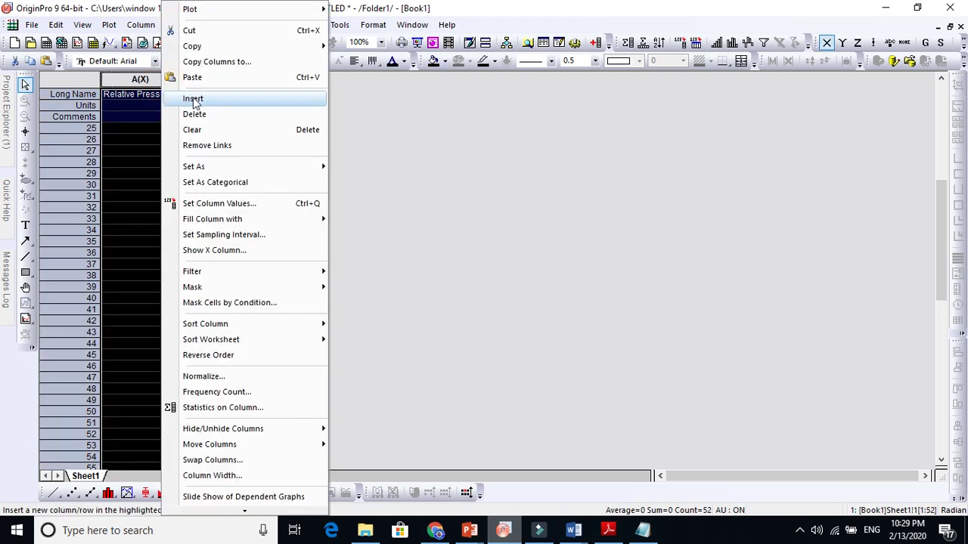
click(193, 99)
right_click(141, 83)
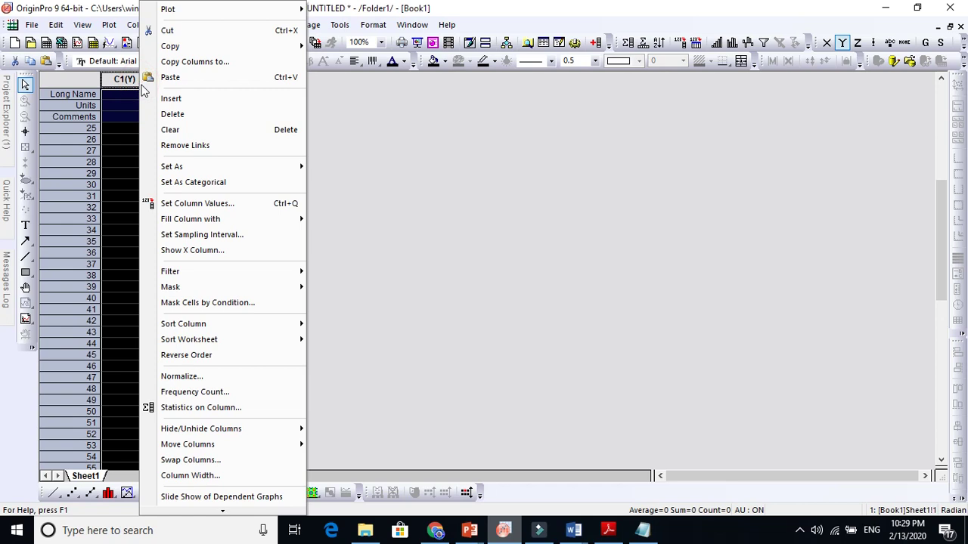
click(171, 98)
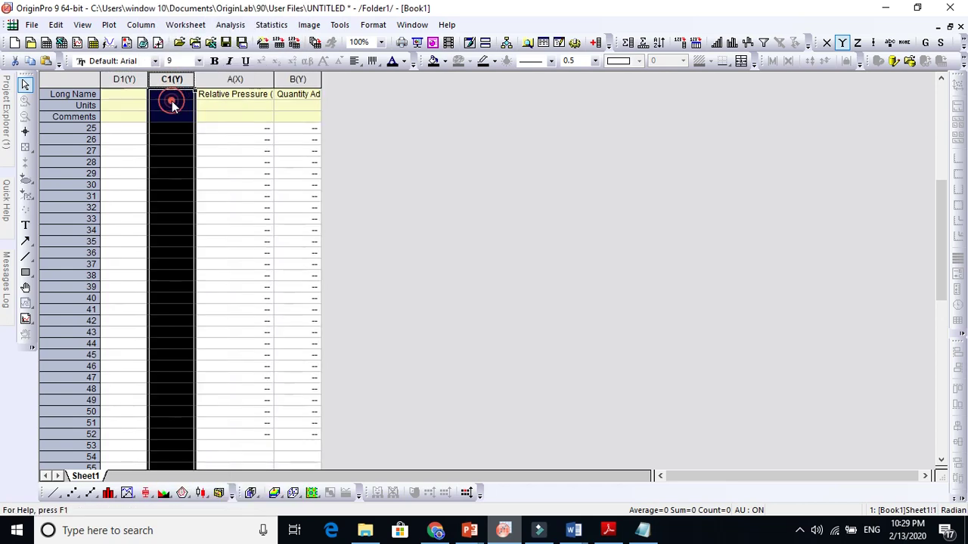
click(136, 84)
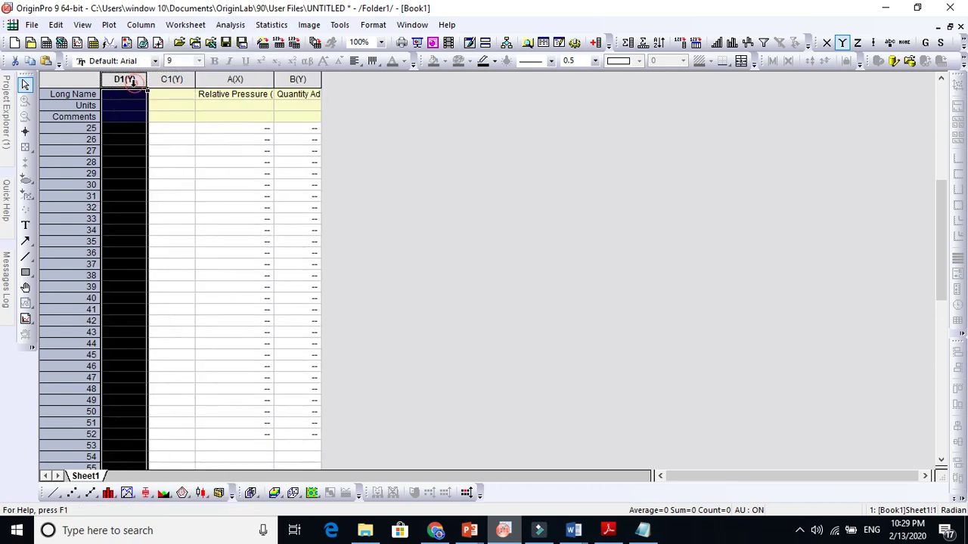
click(826, 42)
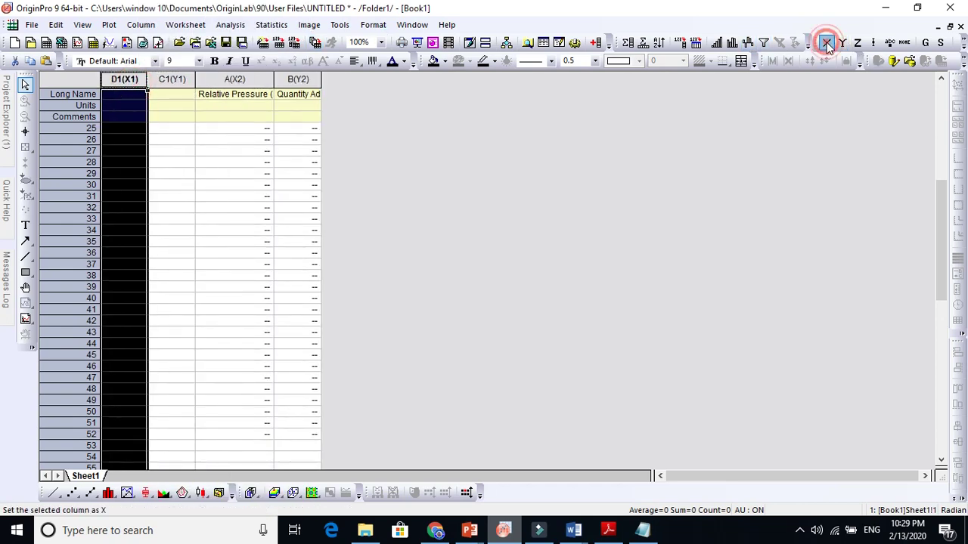
Copy the long names of A and B into D1 and C1.
click(239, 97)
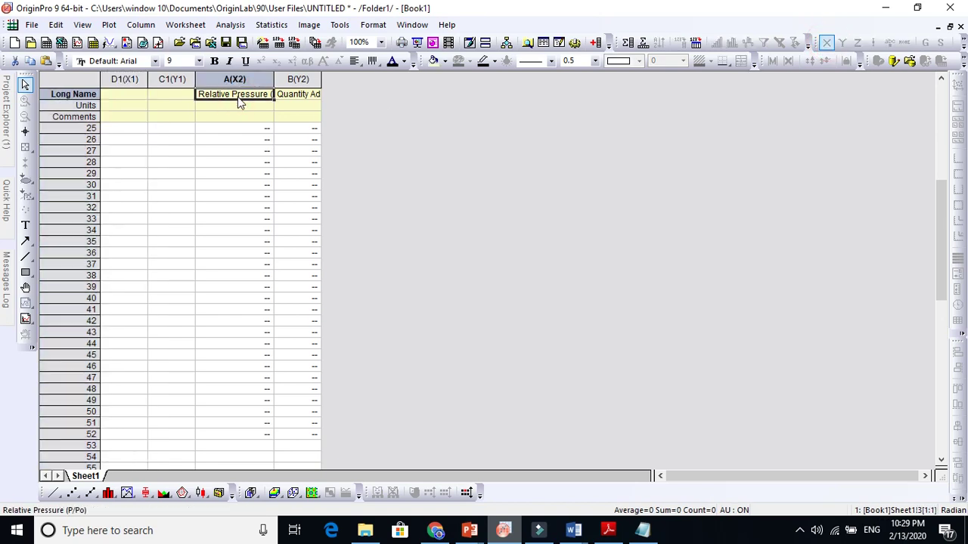
click(110, 97)
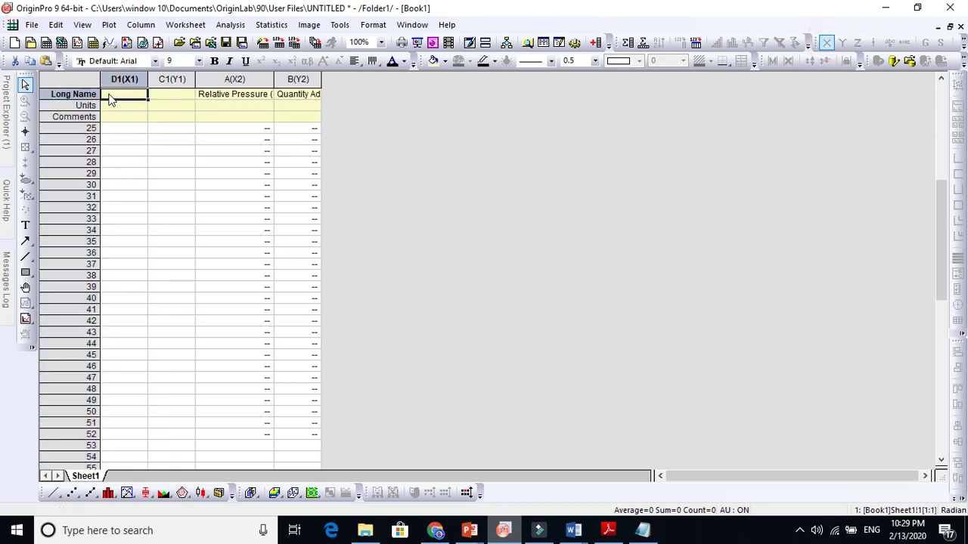
text(Relative Pressure (P/Po))
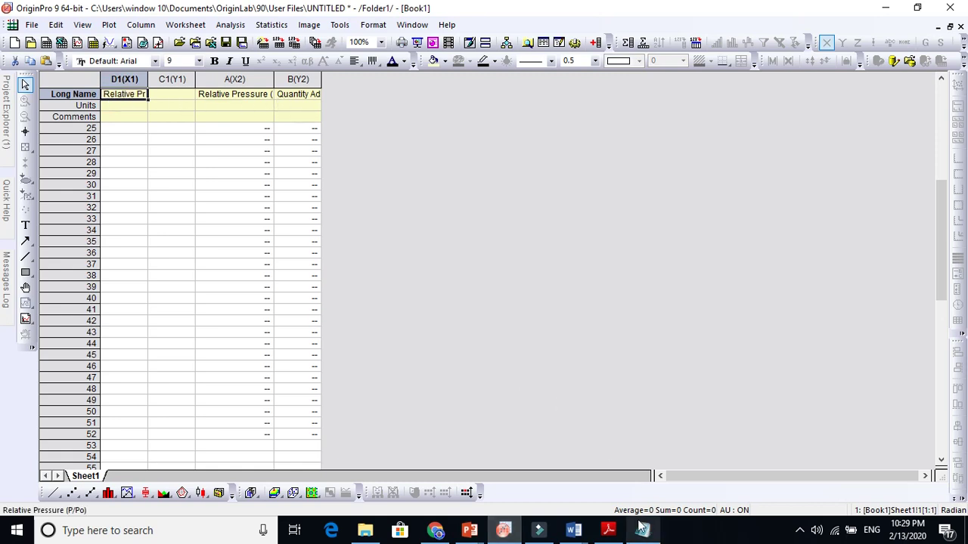
click(305, 98)
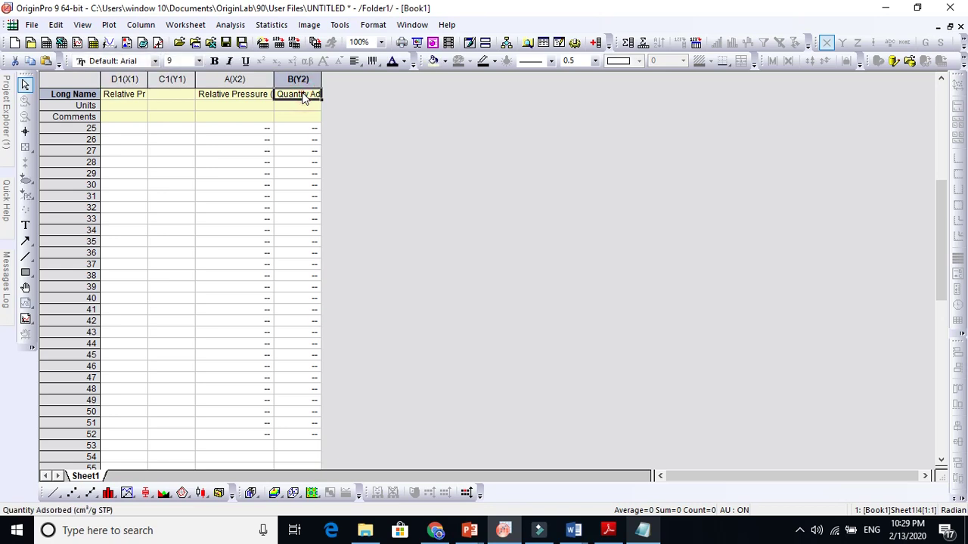
click(162, 95)
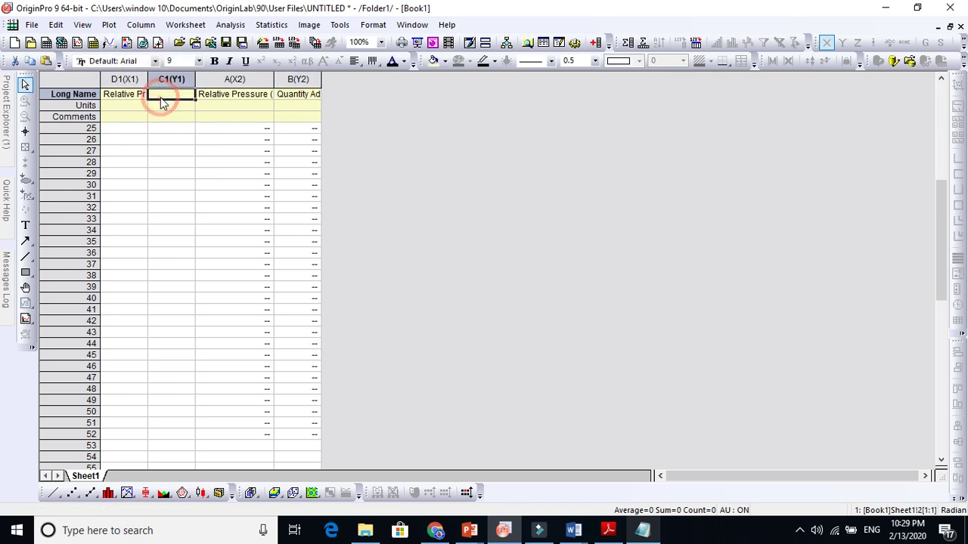
key(ctrl+v)
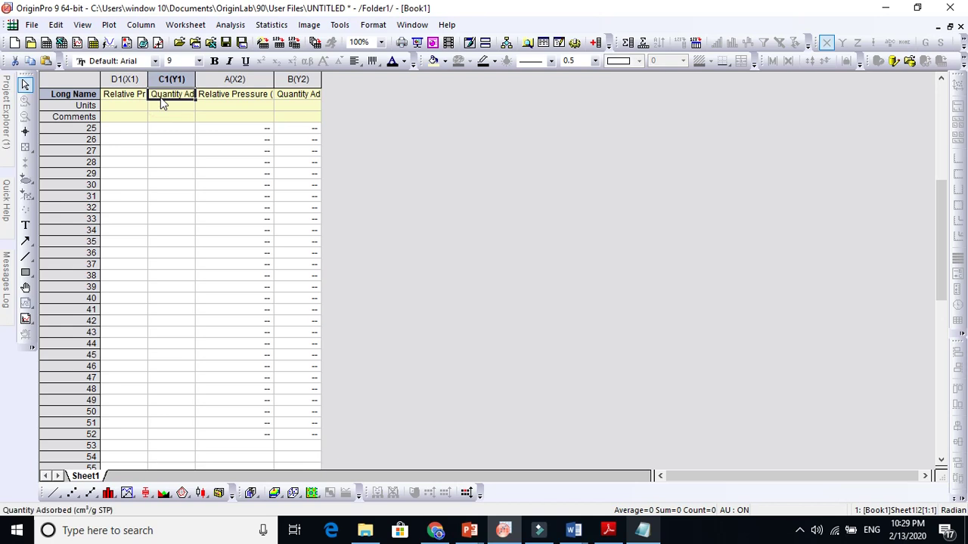
Copy the C2 adsorption rows, 0.0114798 through 0.994588, from Notepad and return to Origin.
click(644, 530)
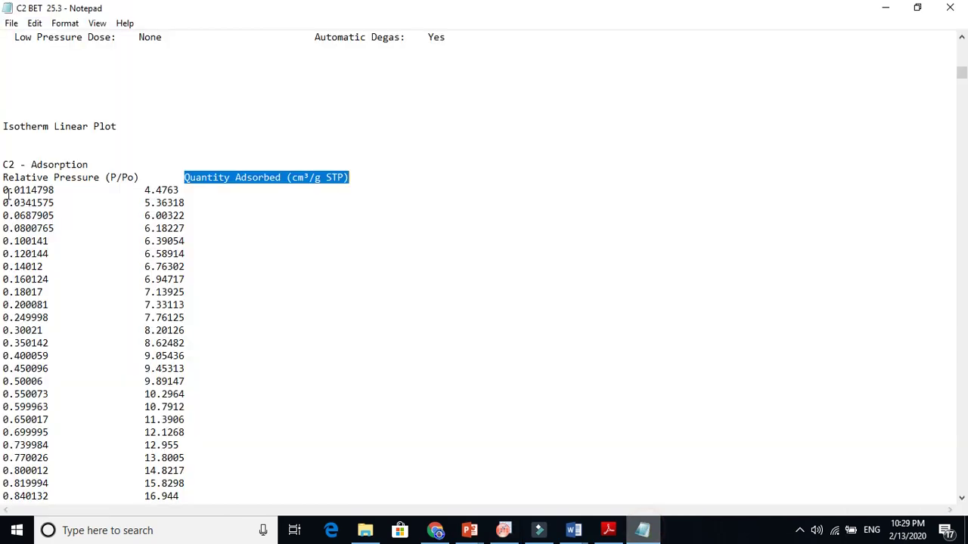
drag(4, 190, 183, 472)
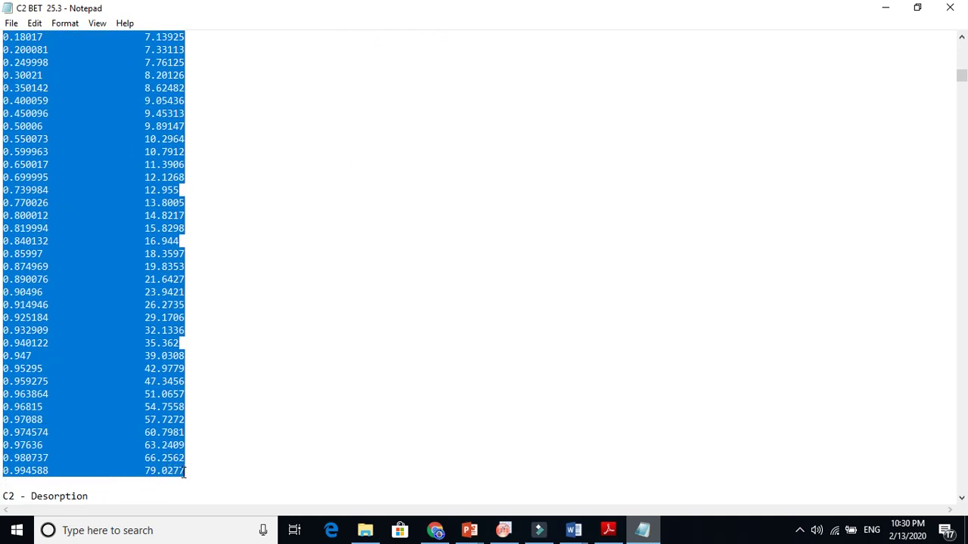
click(503, 530)
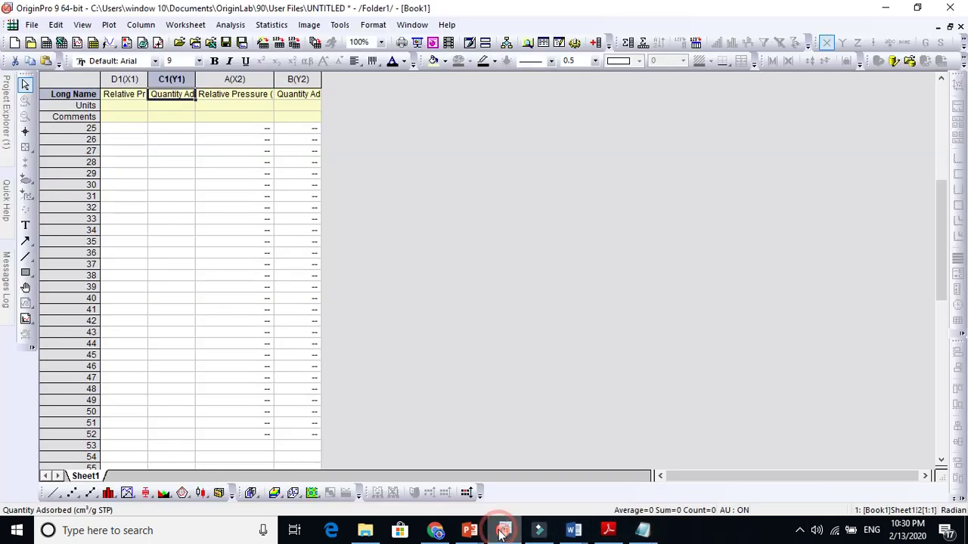
Paste the adsorption data at D1 row 1, filling D1 and C1 from 0.01148 and 4.4763.
click(127, 128)
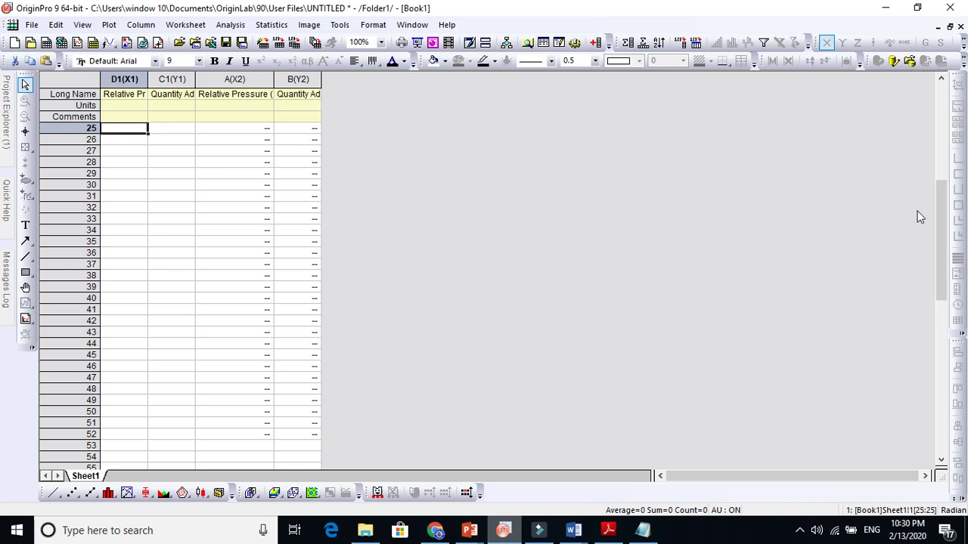
click(939, 212)
drag(940, 211, 930, 102)
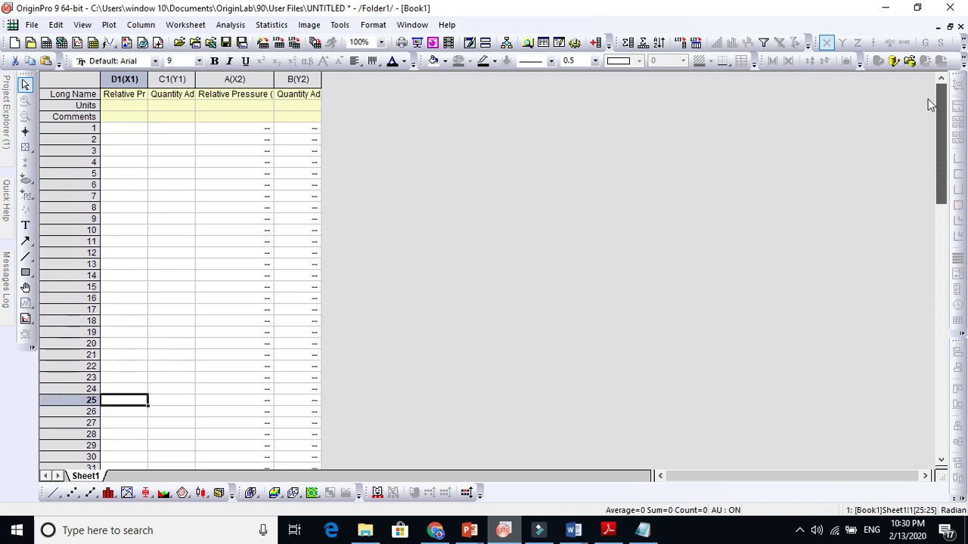
click(119, 129)
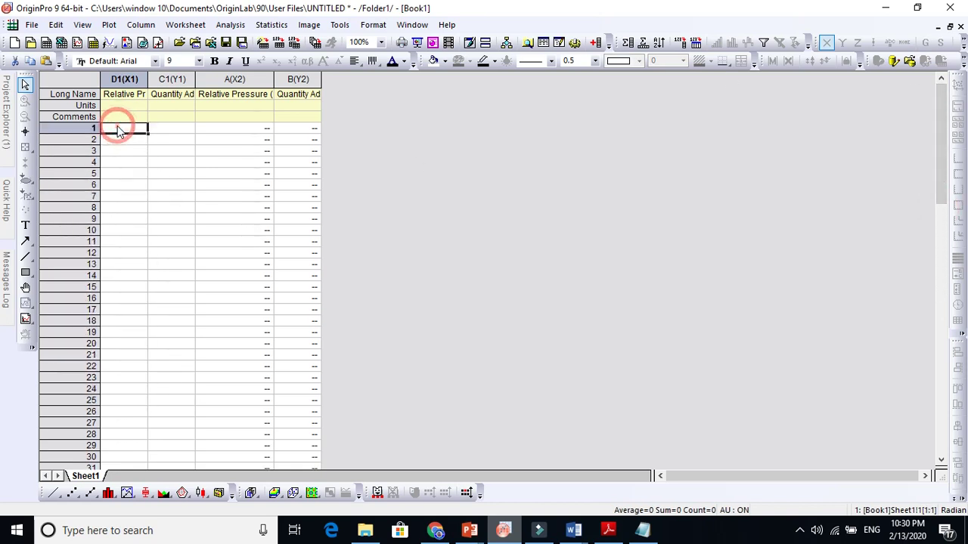
key(ctrl+v)
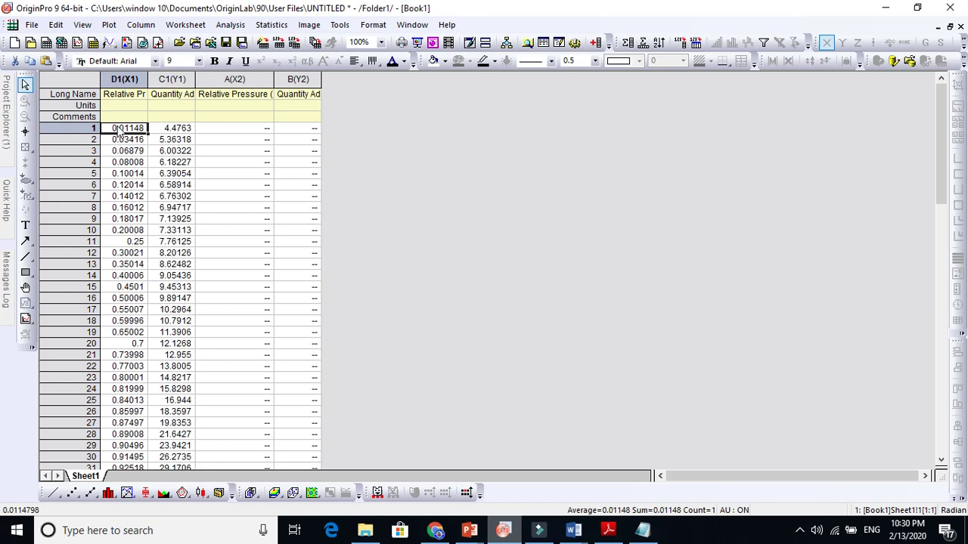
Copy the C2 Desorption rows, 0.994588 through 0.139843, from Notepad and return to Origin.
click(642, 531)
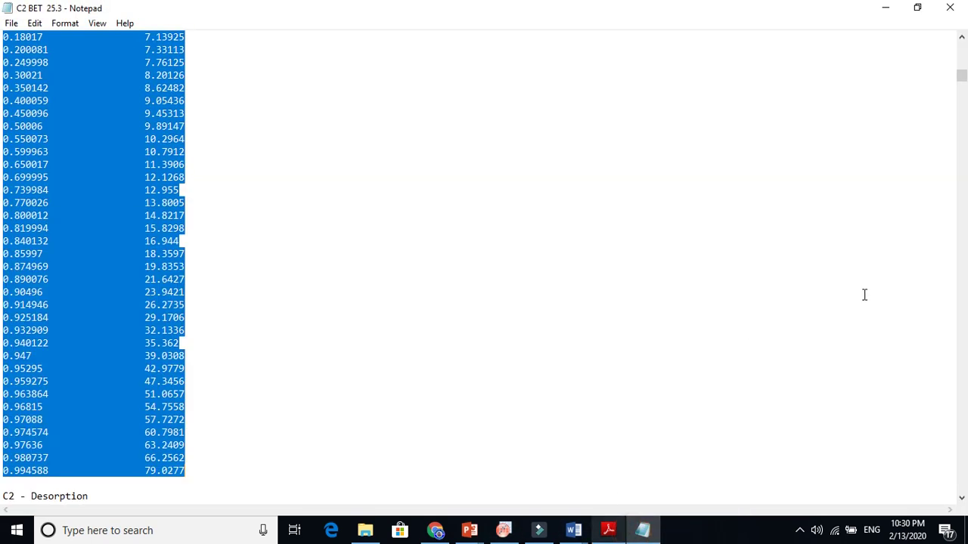
click(962, 498)
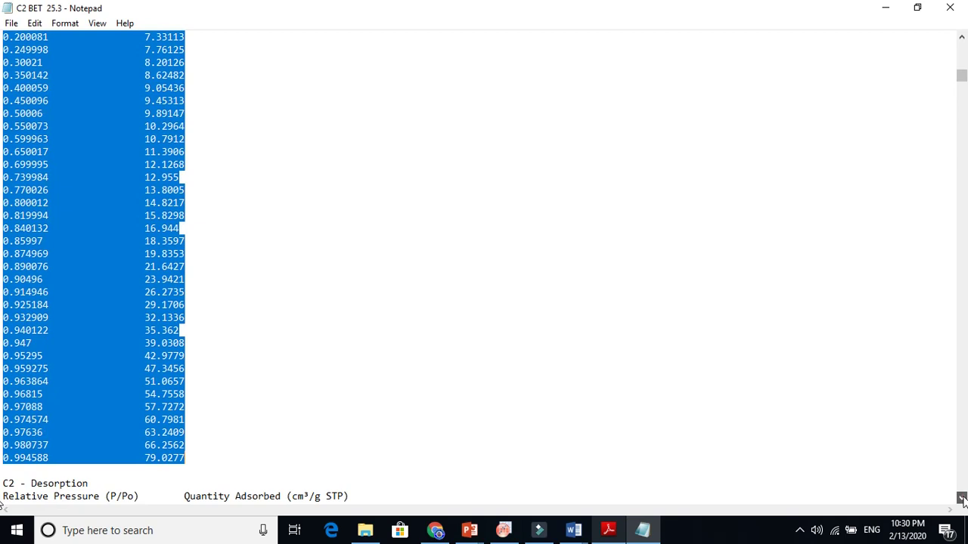
click(961, 498)
click(962, 498)
click(961, 498)
click(962, 498)
click(962, 498)
click(962, 498)
click(962, 498)
click(962, 497)
click(961, 498)
click(962, 497)
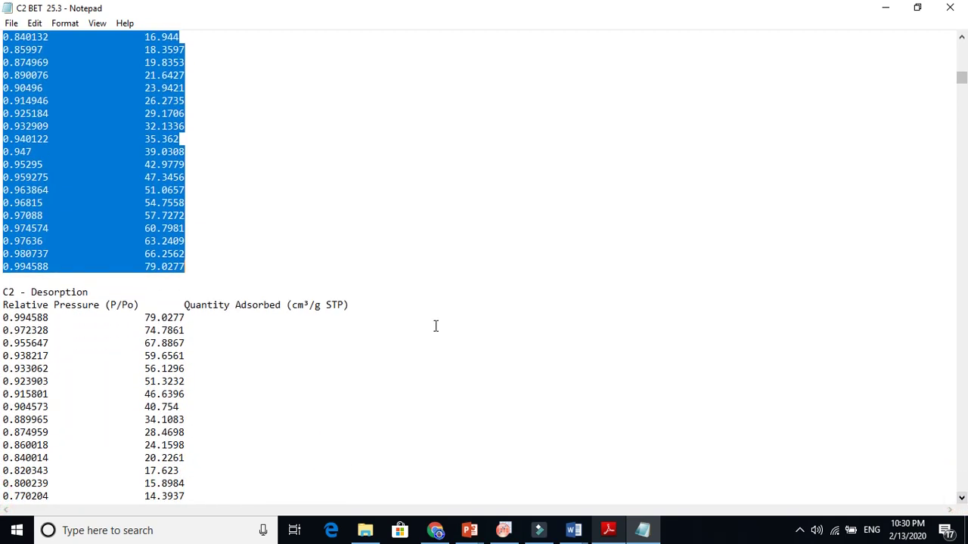
click(59, 295)
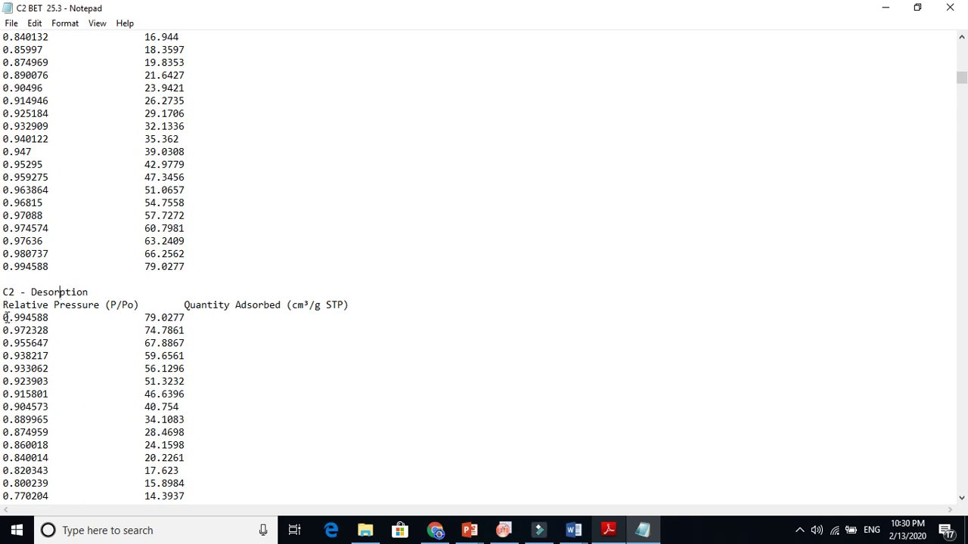
drag(6, 320, 188, 165)
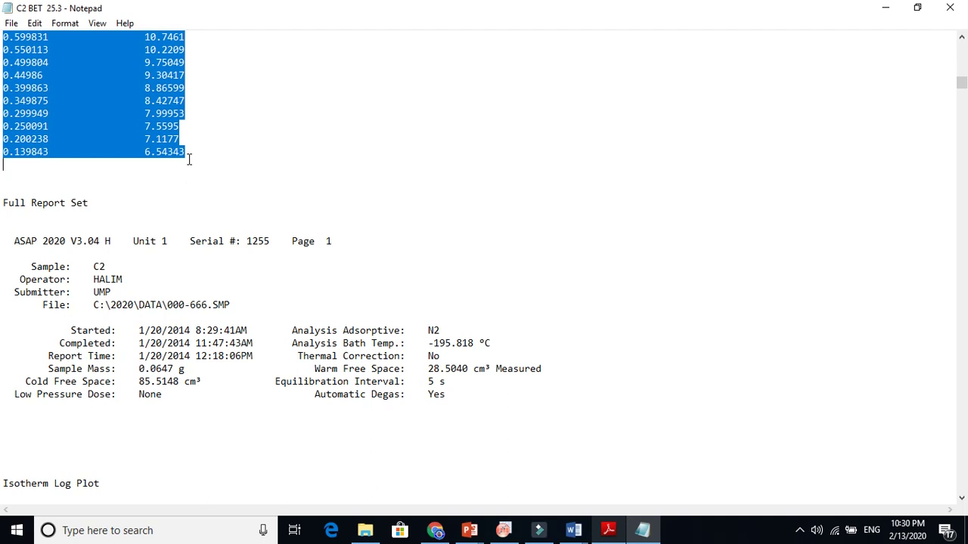
click(499, 531)
Paste the desorption data into columns A(X2) and B(Y2), then autofit columns C1 and B.
click(234, 128)
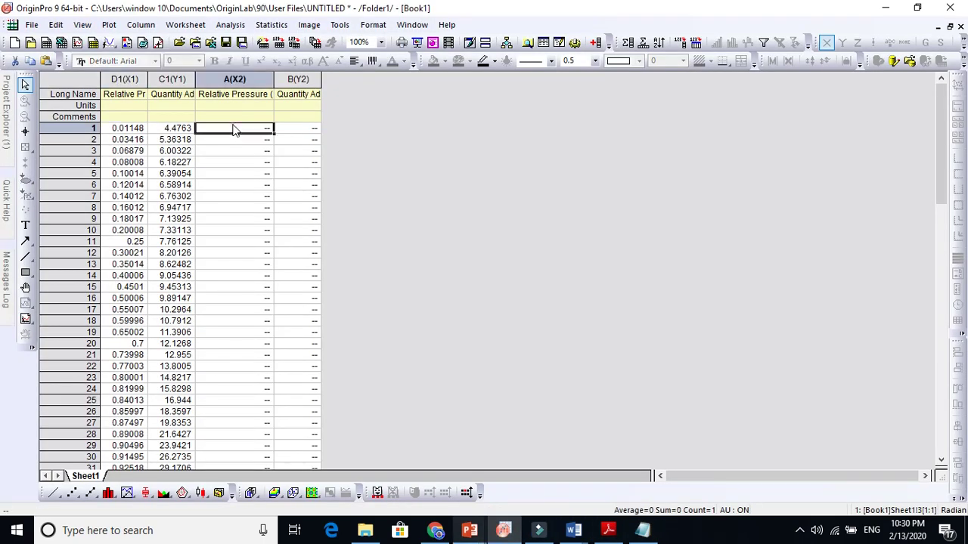
text(0.99459	79.0277 0.97233	74.7861 0.95565	67.8867 0.93822	59.6561 0.93306	56.1296 0.9239	51.3232 0.9158	46.6396 0.90457	40.754 0.88997	34.1083 0.87496	28.4698 0.86002	24.1598 0.84001	20.2261 0.82034	17.623 0.80024	15.8984 0.7702	14.3937 0.74042	13.3204 0.70015	12.3103 0.65021	11.4438 0.59983	10.7461 0.55011	10.2209 0.4998	9.75049 0.44986	9.30417 0.39986	8.86599 0.34987	8.42747 0.29995	7.99953 0.25009	7.5595 0.20024	7.1177 0.13984	6.54343)
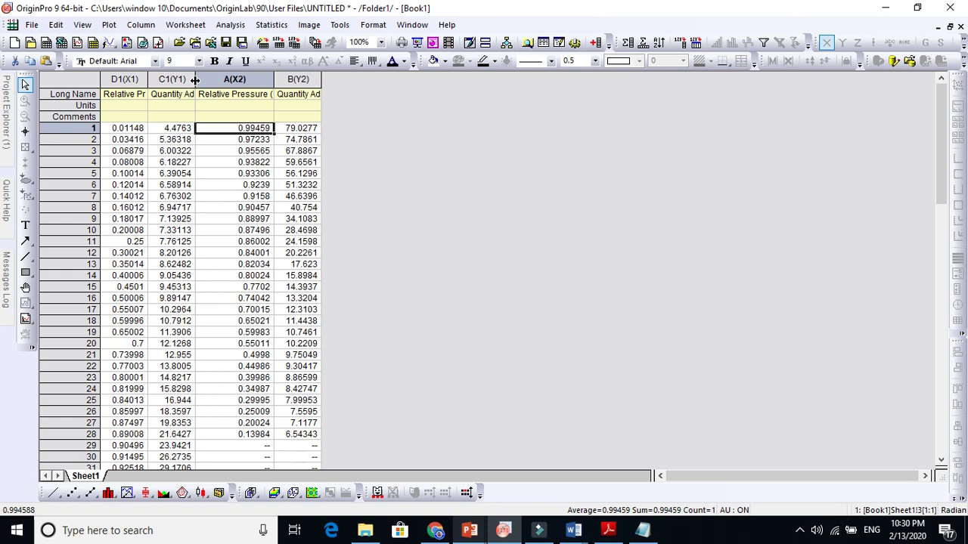
double_click(195, 79)
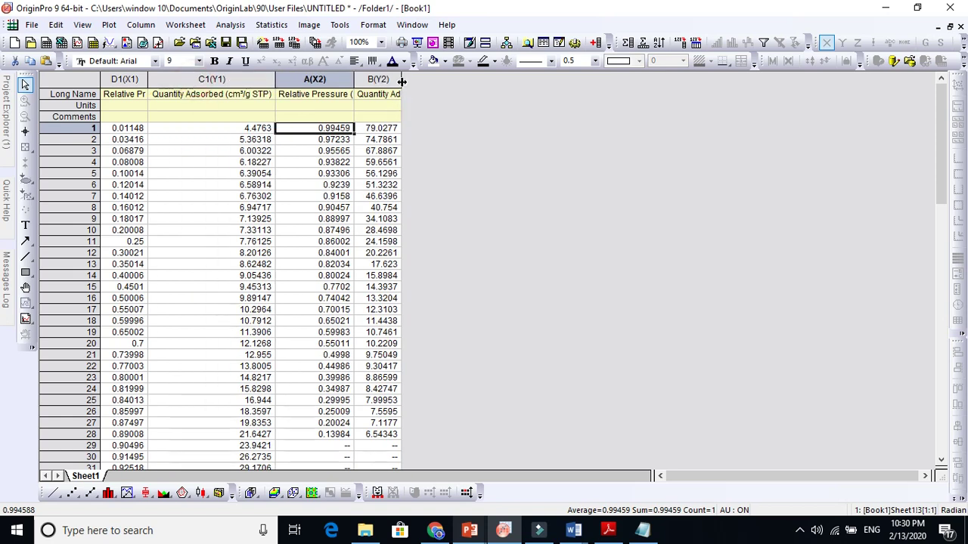
double_click(402, 81)
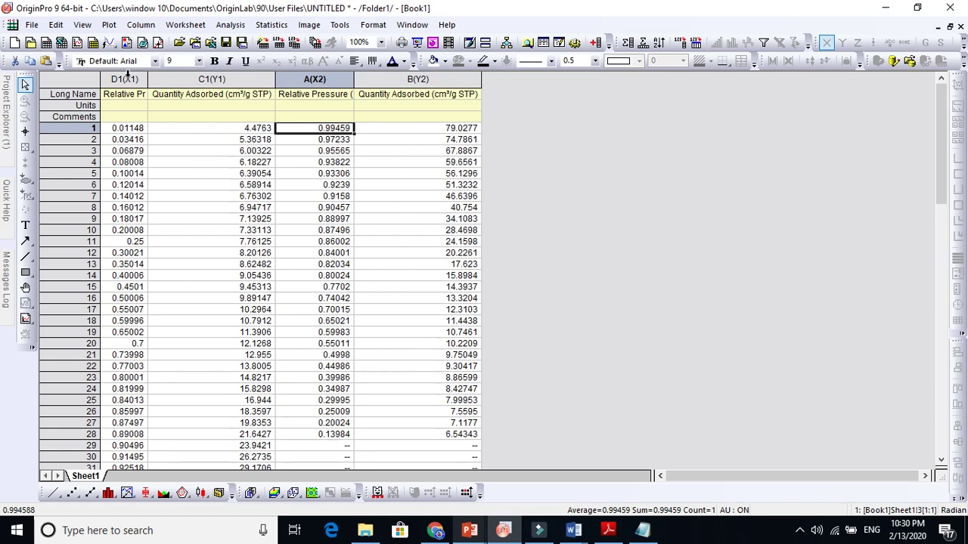
Select all four data columns and plot them as a Line + Symbol graph.
drag(127, 72, 399, 111)
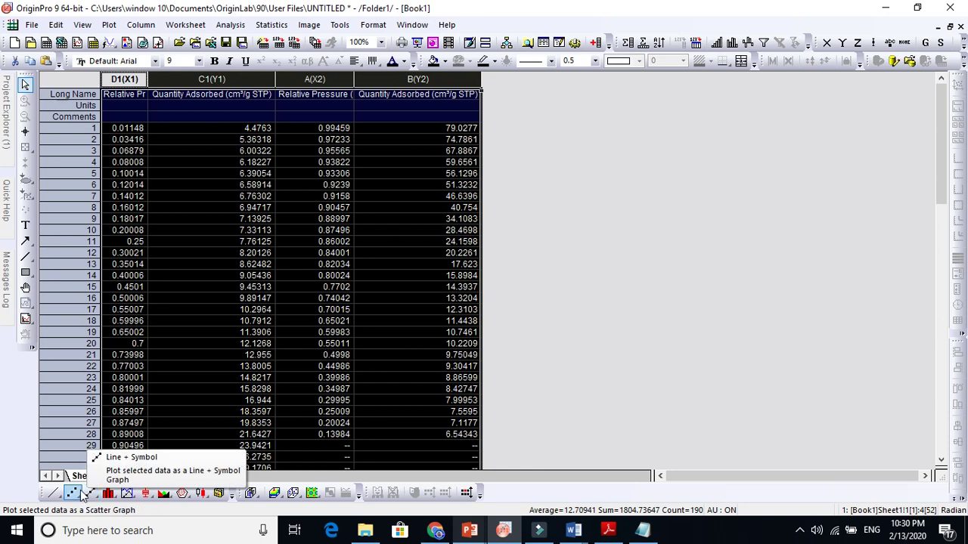
click(109, 25)
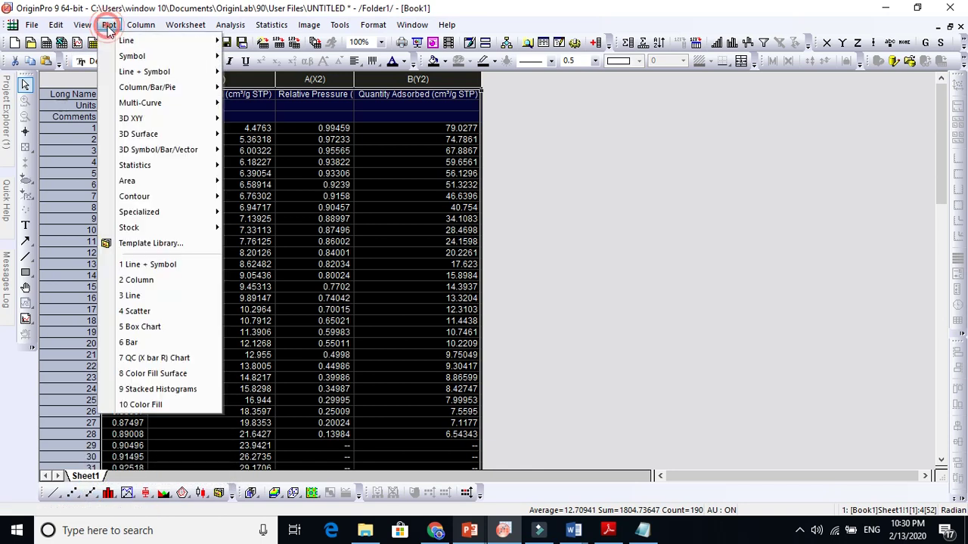
mouse_move(133, 76)
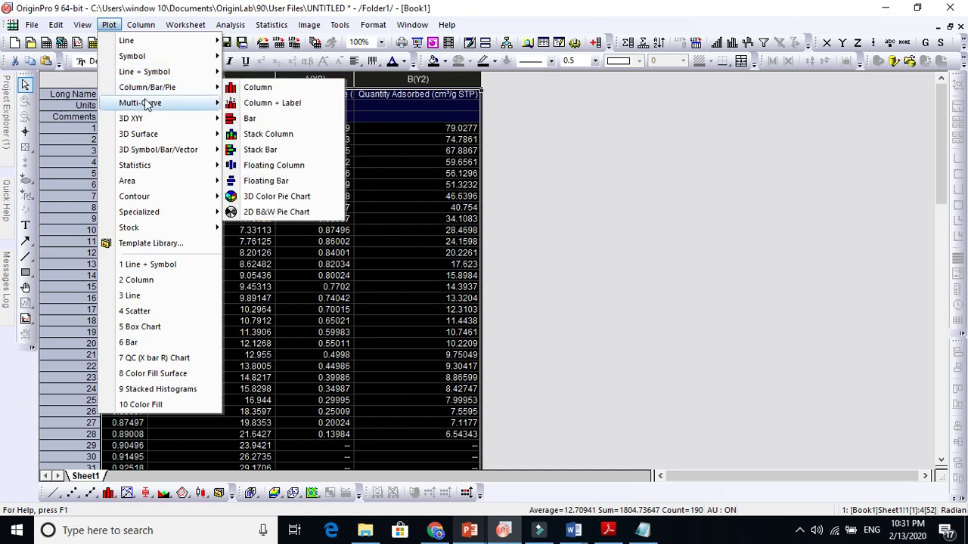
mouse_move(147, 56)
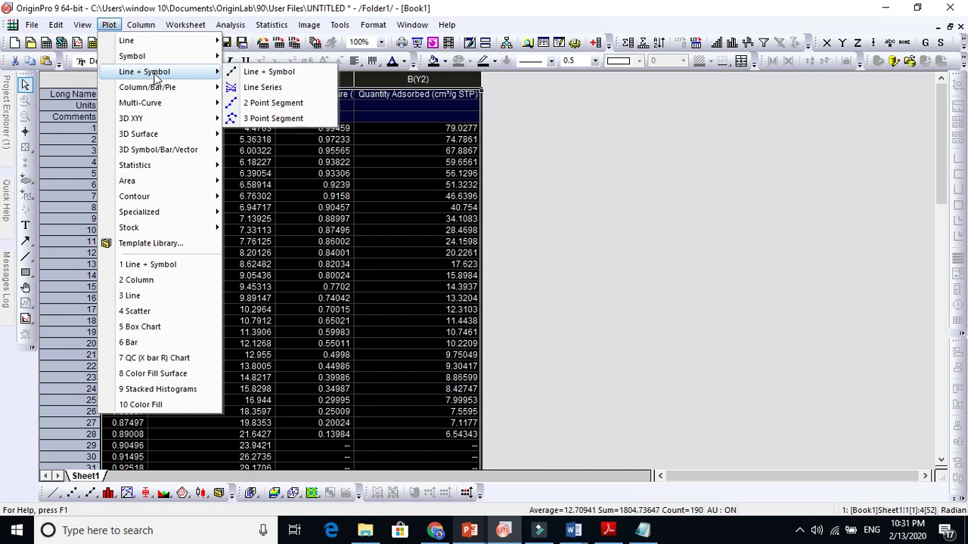
click(261, 72)
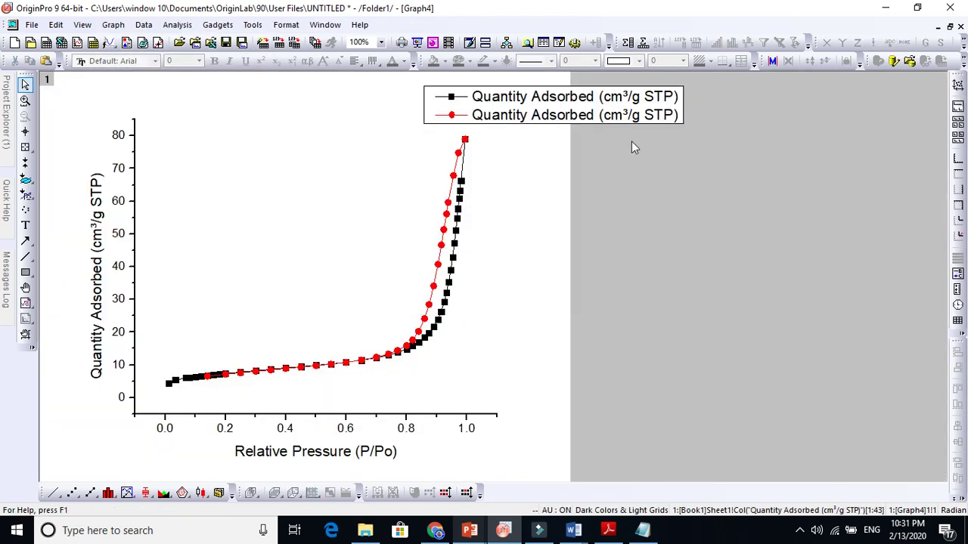
Move the legend left above the curves, enlarge both axis titles and bold the y title.
click(622, 120)
drag(623, 119, 374, 140)
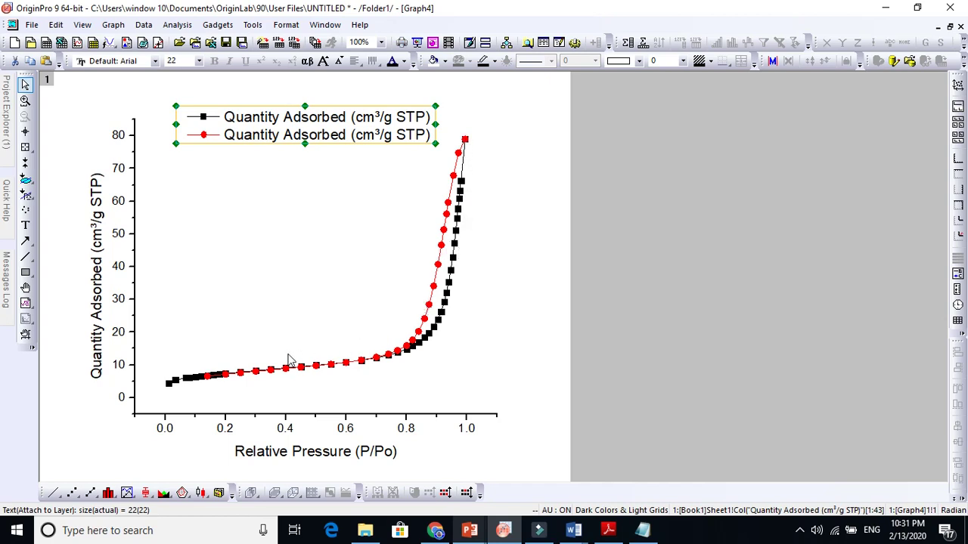
click(320, 452)
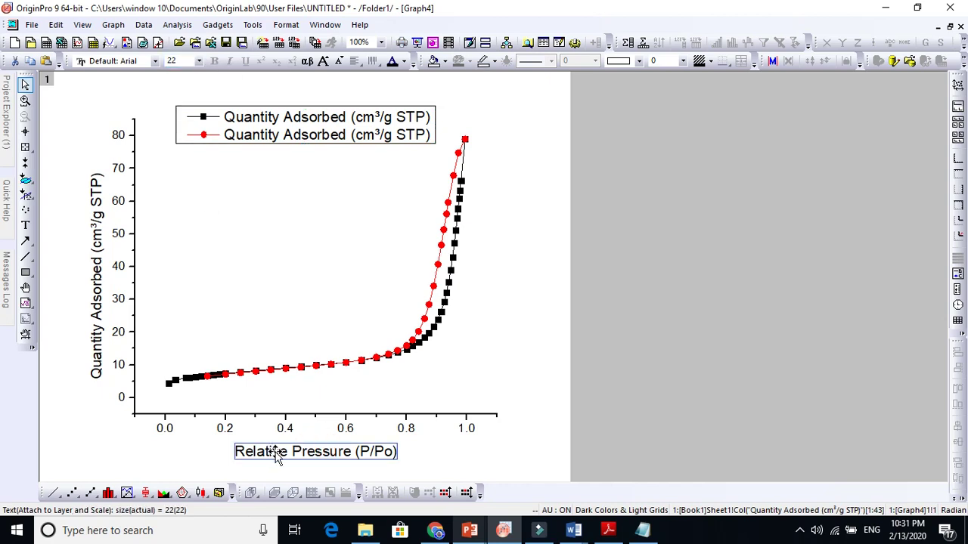
double_click(275, 452)
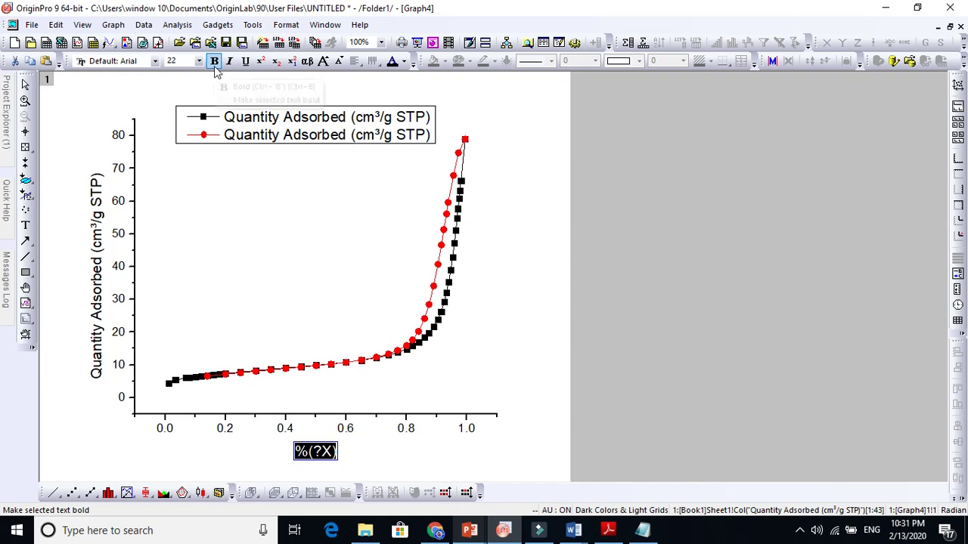
click(323, 62)
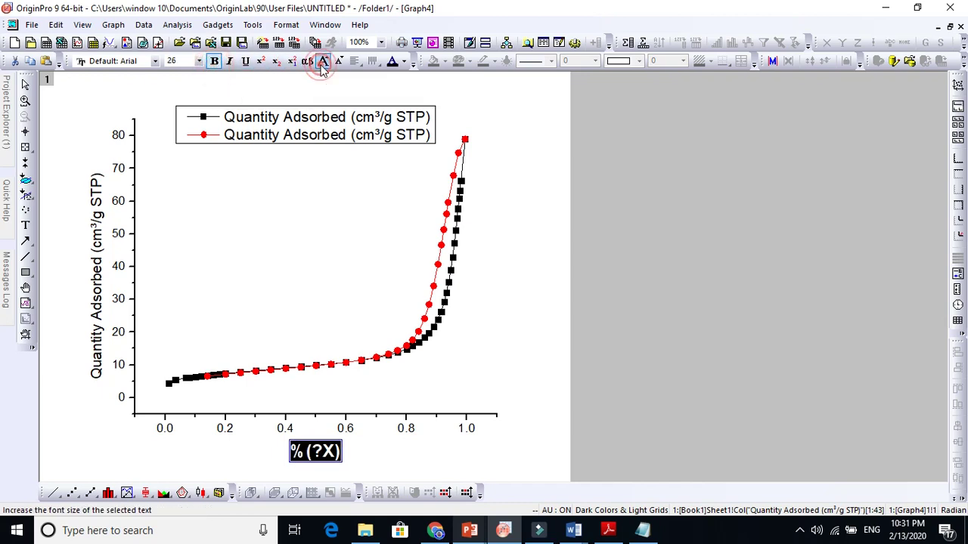
double_click(99, 218)
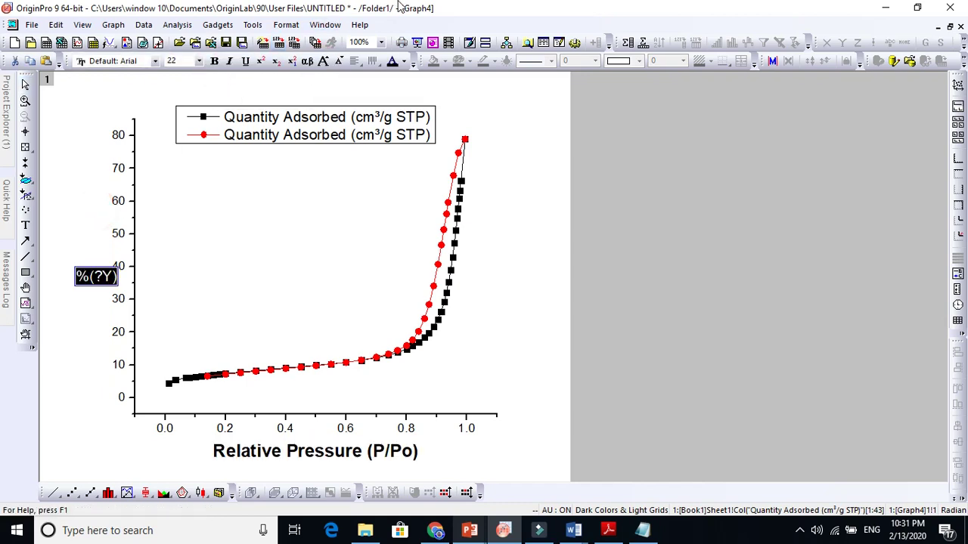
click(324, 64)
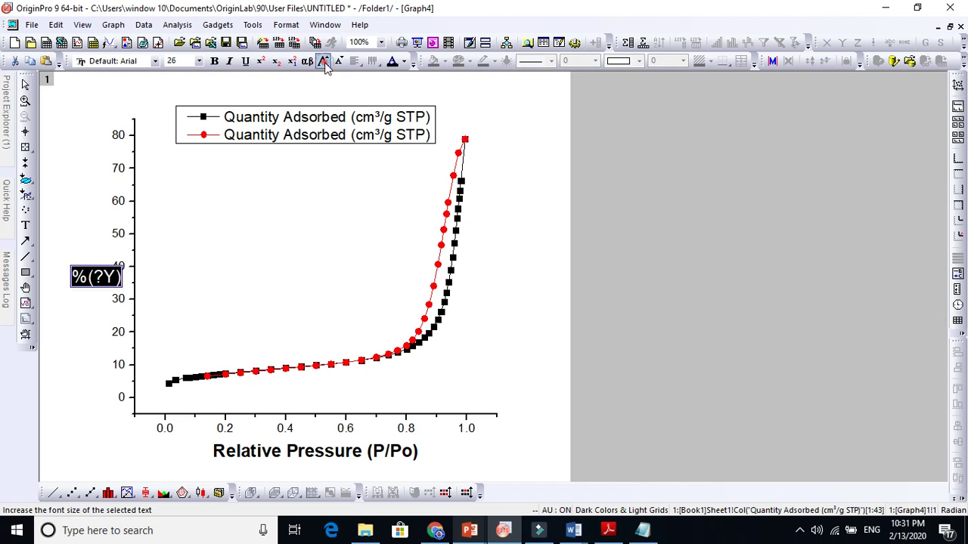
click(214, 62)
click(540, 267)
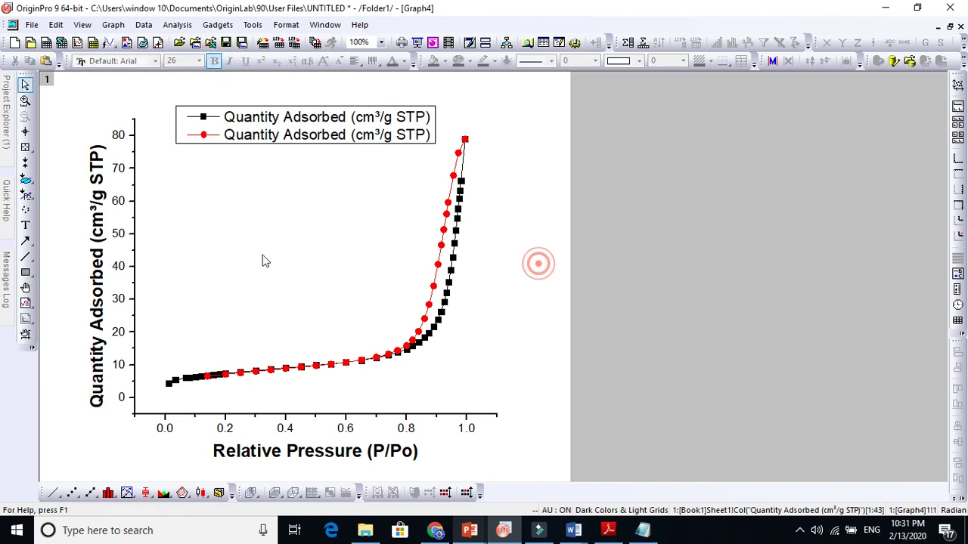
Make the tick numbers on both the y and x axes bold.
click(121, 237)
click(214, 62)
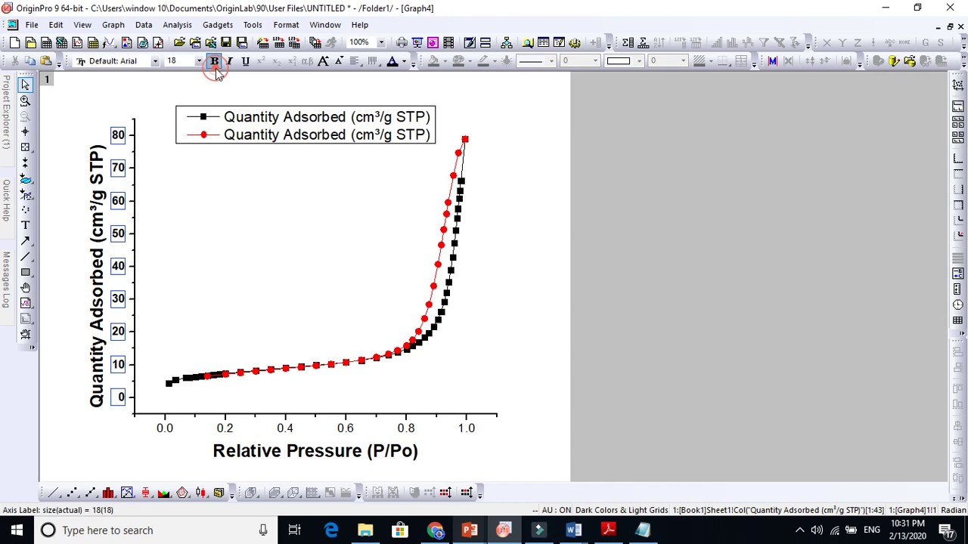
click(286, 435)
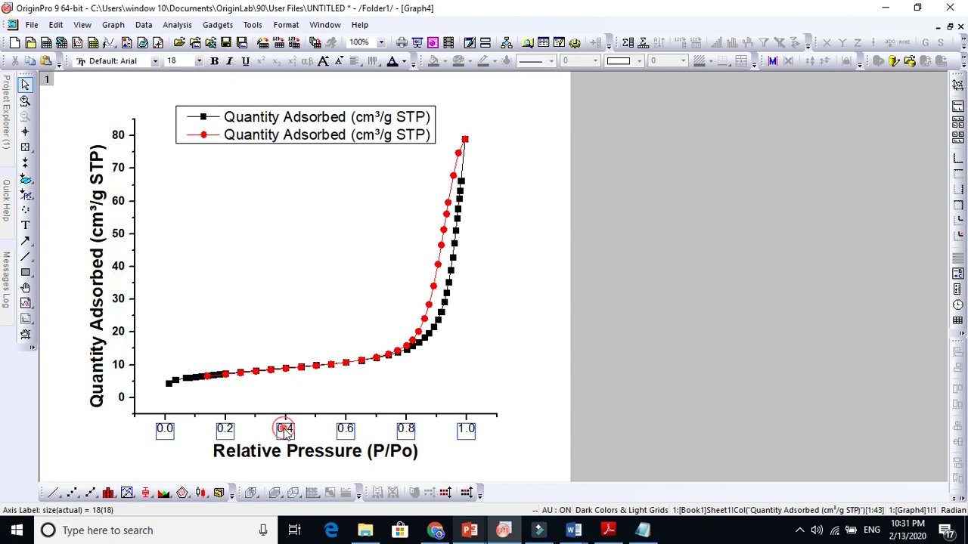
click(214, 61)
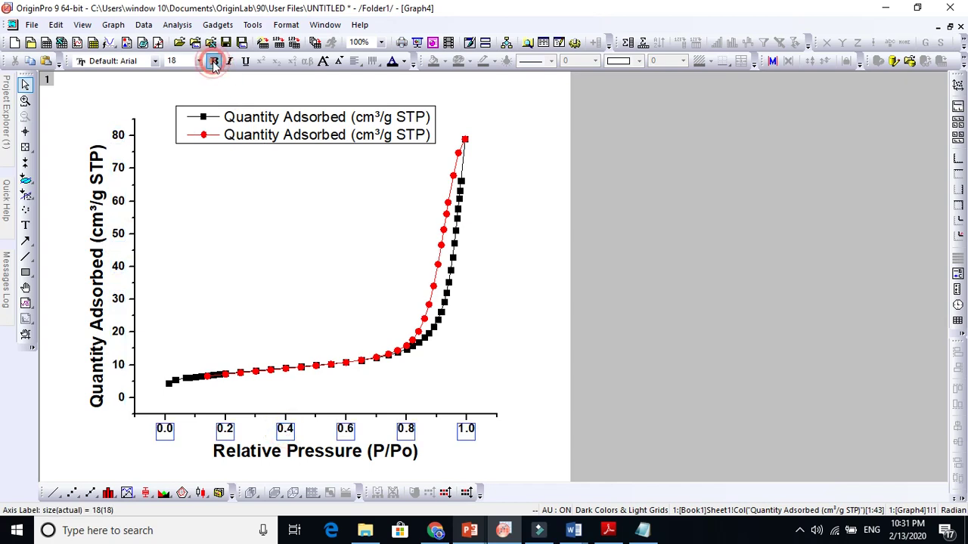
Turn on opposite axis lines for the top and right edges, then drag the legend inside the frame.
double_click(118, 171)
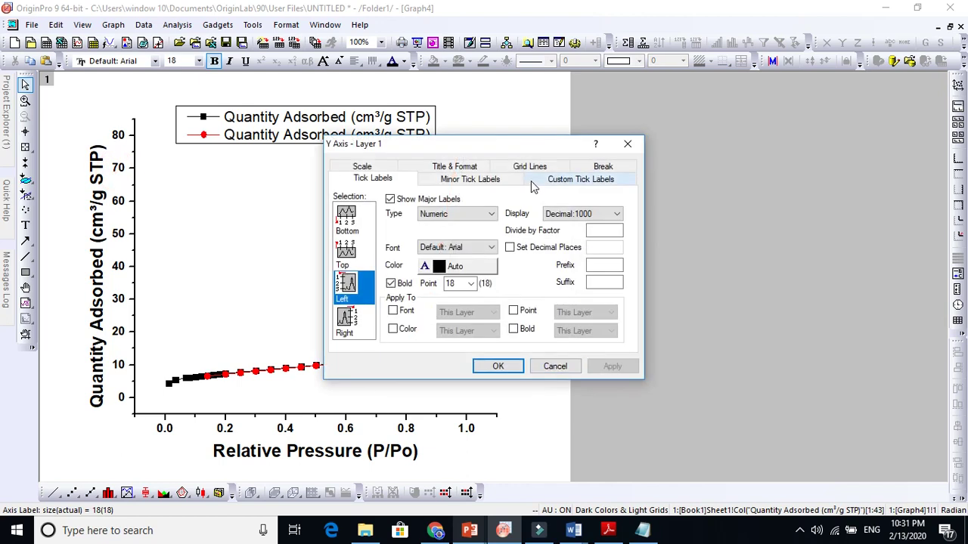
click(529, 167)
click(546, 305)
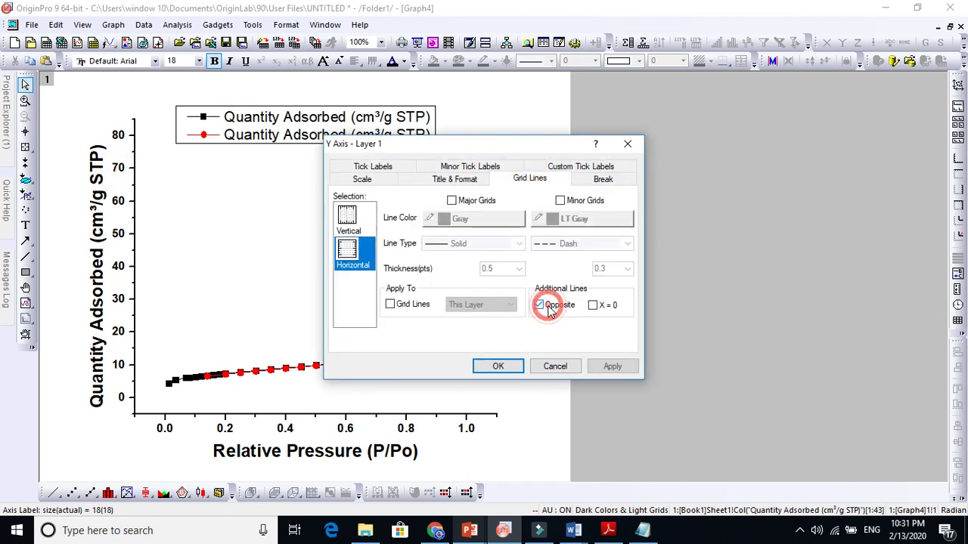
click(342, 215)
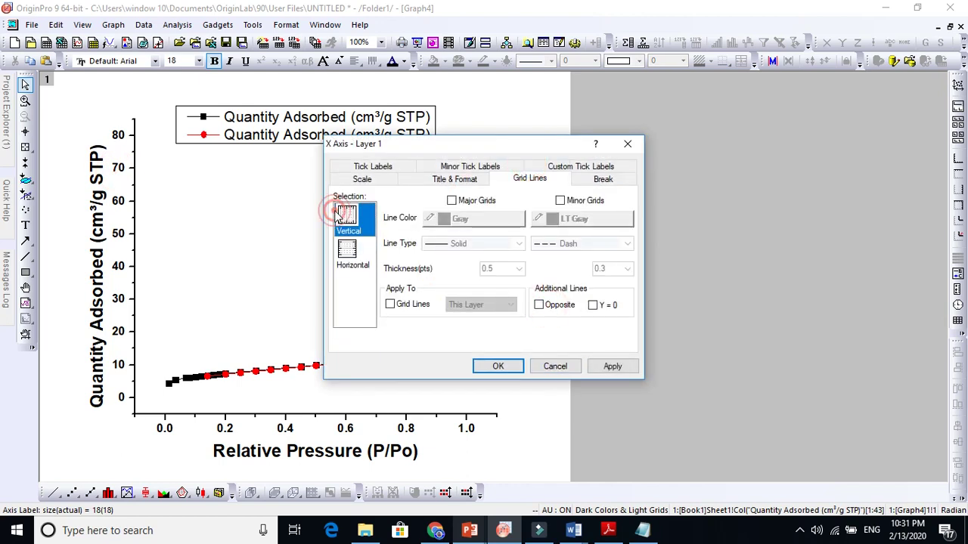
click(550, 308)
click(613, 366)
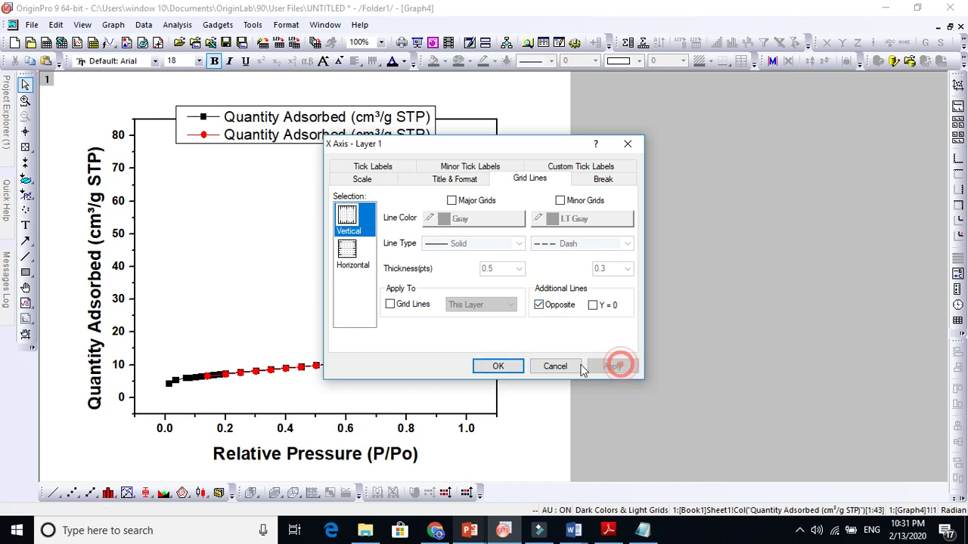
click(498, 366)
drag(546, 254, 184, 85)
drag(224, 114, 213, 159)
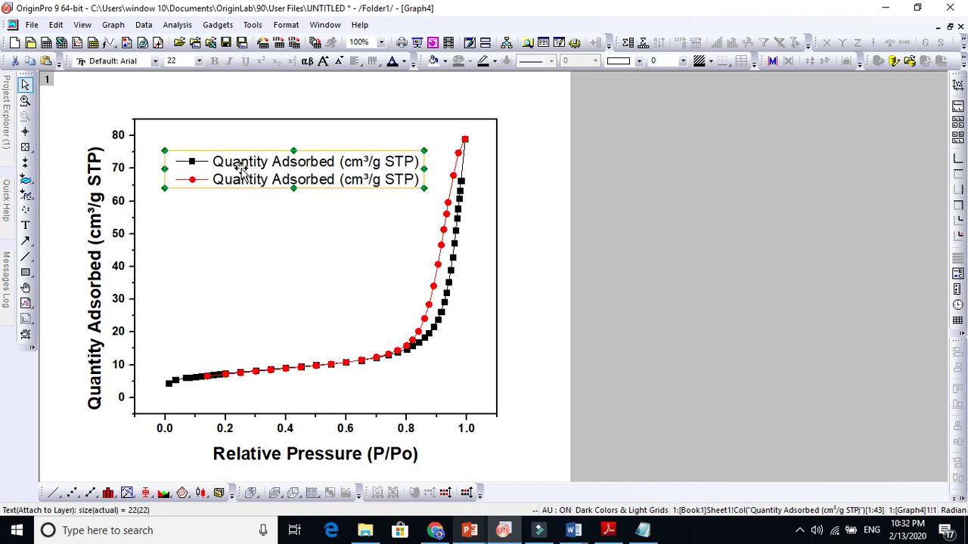
Replace the first legend placeholder with 'Adsorption' and delete the second entry's placeholder text.
double_click(218, 165)
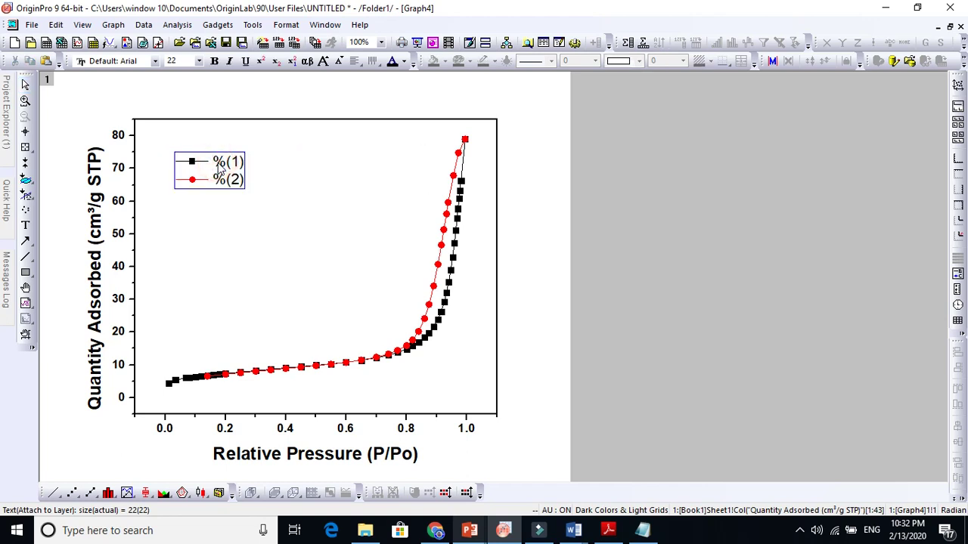
drag(215, 162, 245, 170)
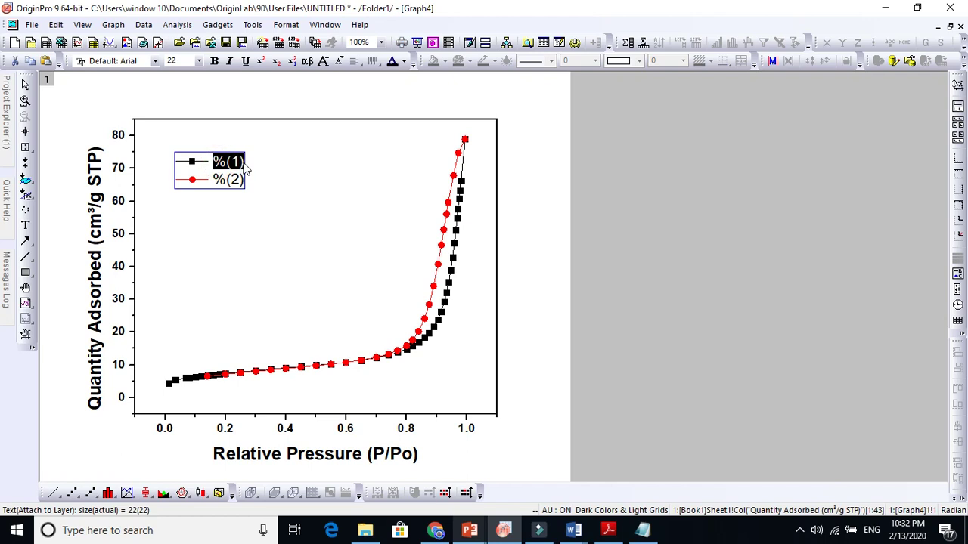
text(Adsor)
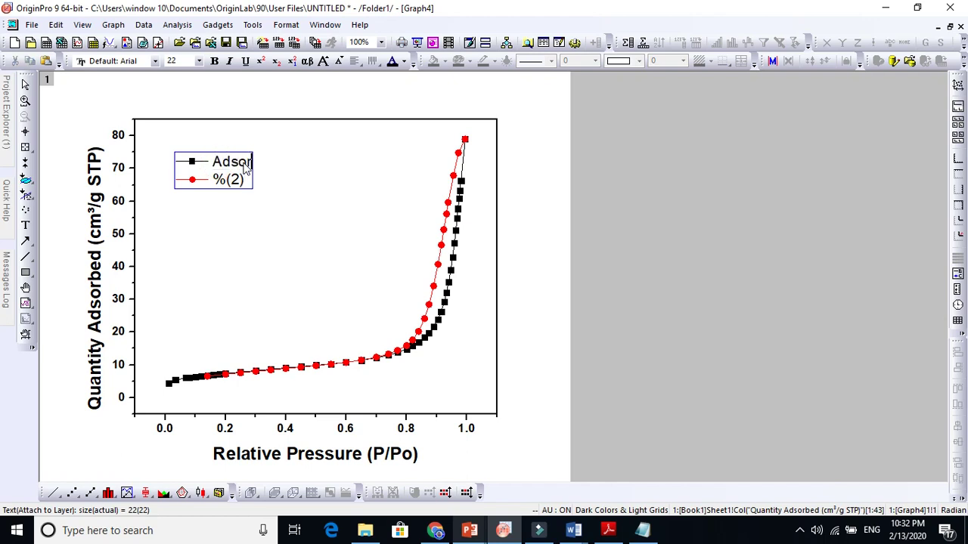
text(ption)
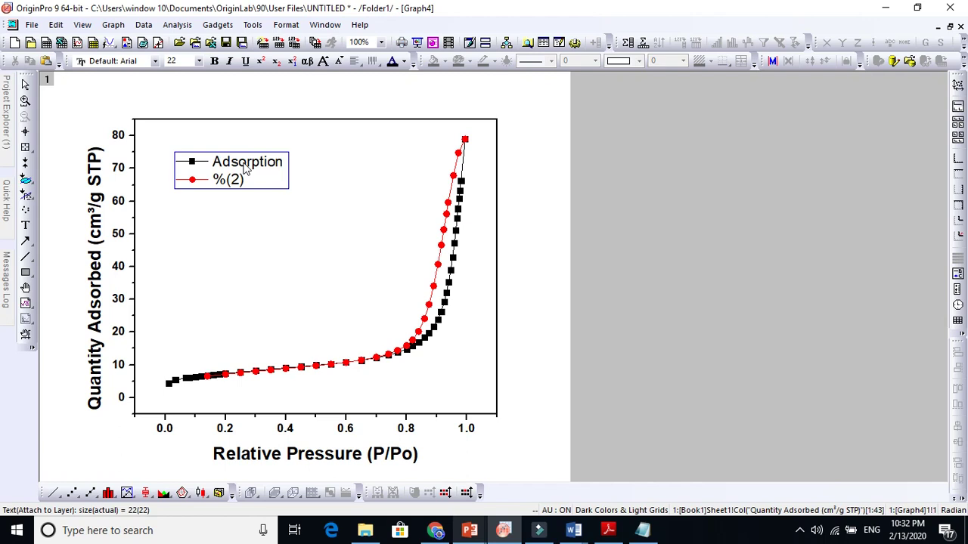
double_click(252, 181)
key(BackSpace)
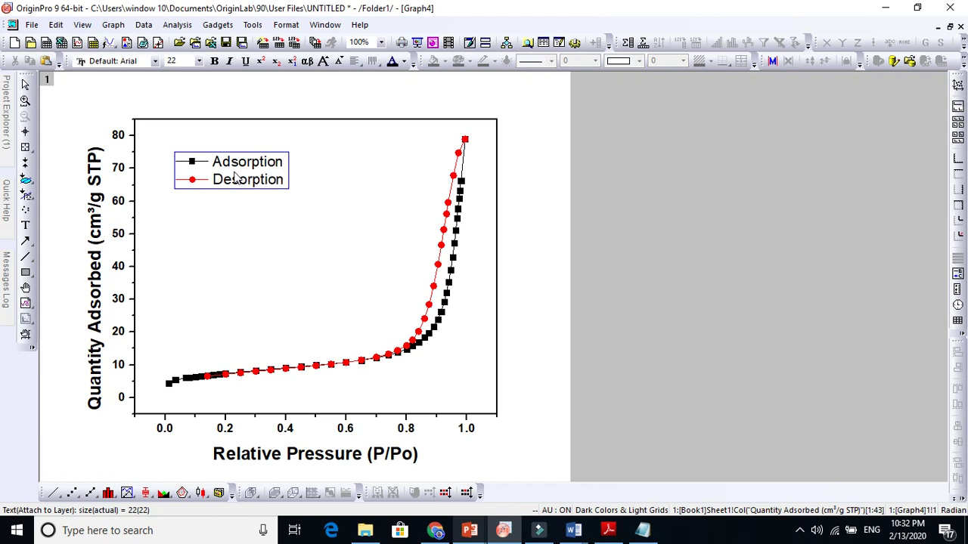
Make all legend text bold and two font sizes larger, then exit text editing.
key(ctrl+a)
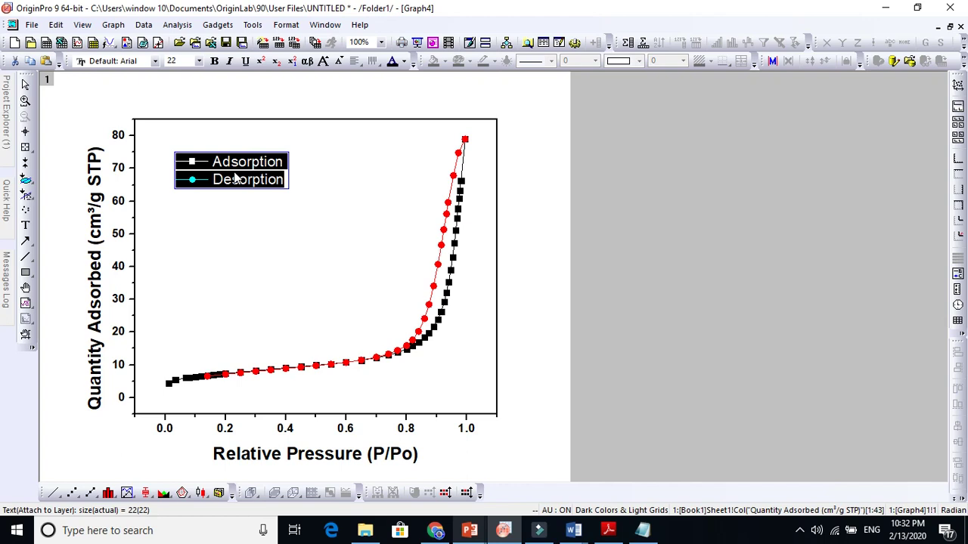
key(ctrl+b)
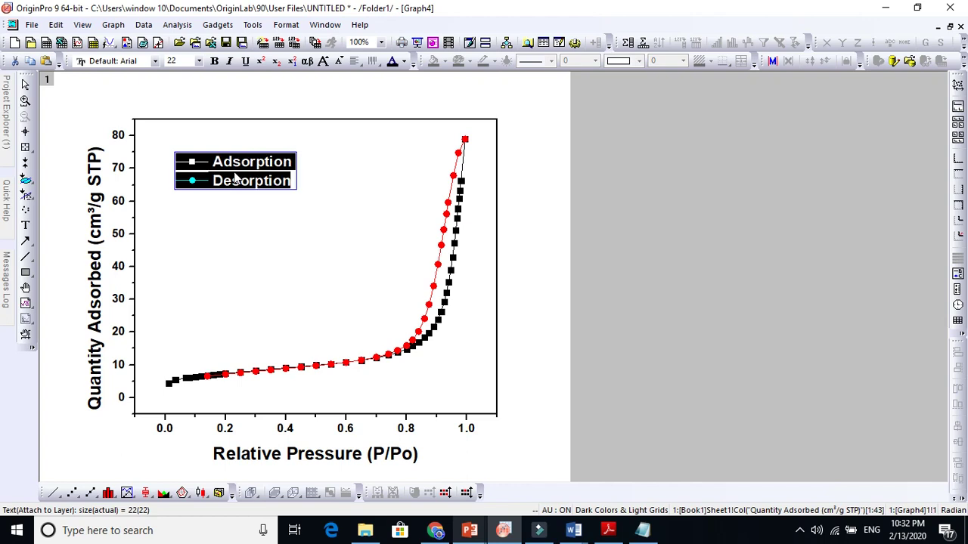
click(323, 61)
click(324, 61)
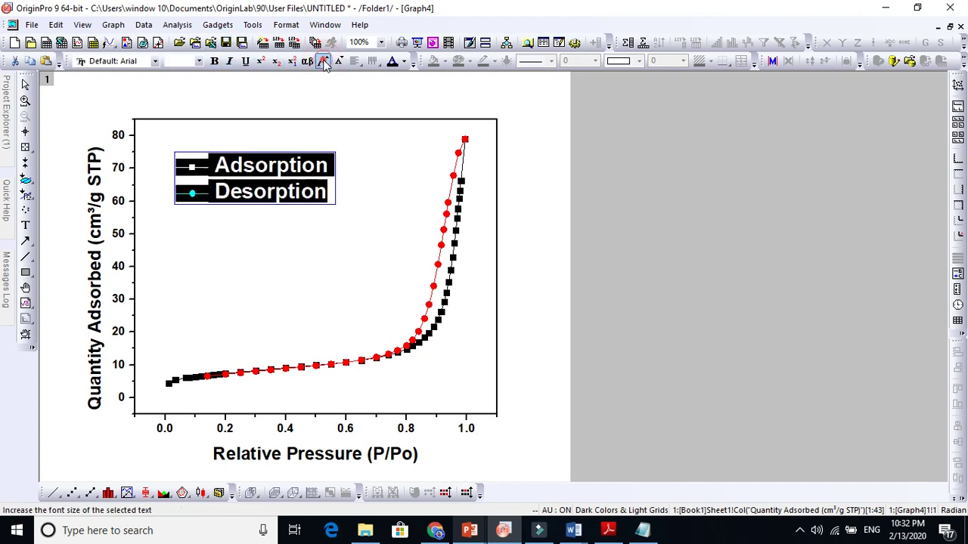
click(383, 184)
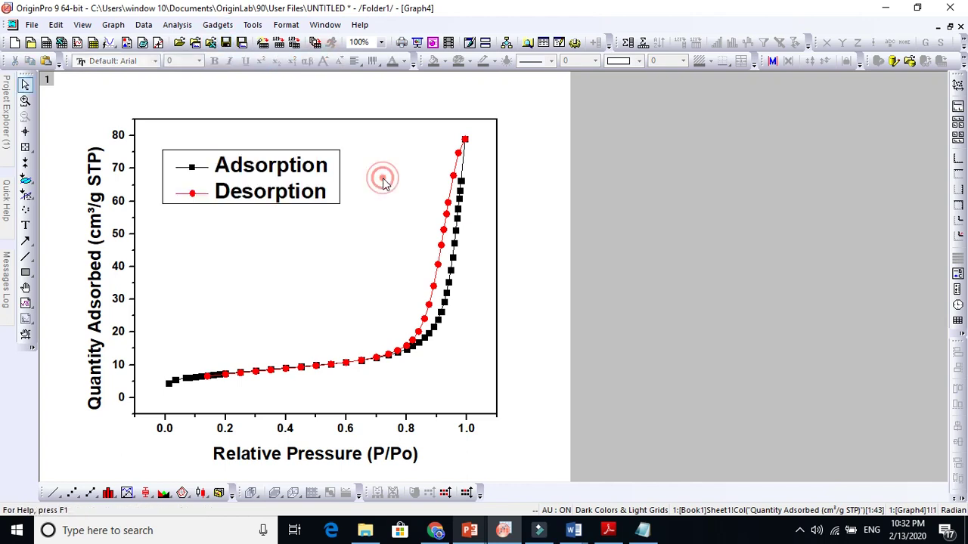
click(445, 202)
double_click(449, 137)
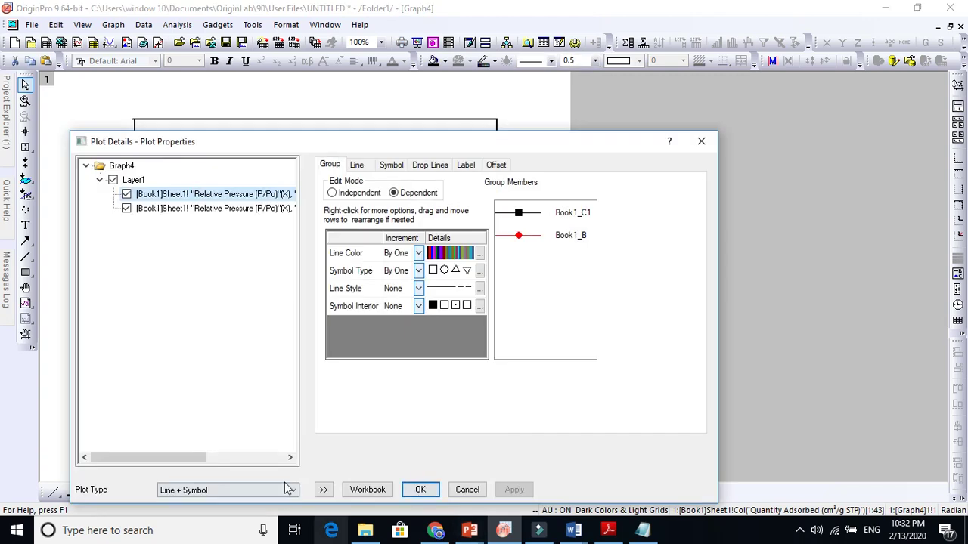
click(322, 490)
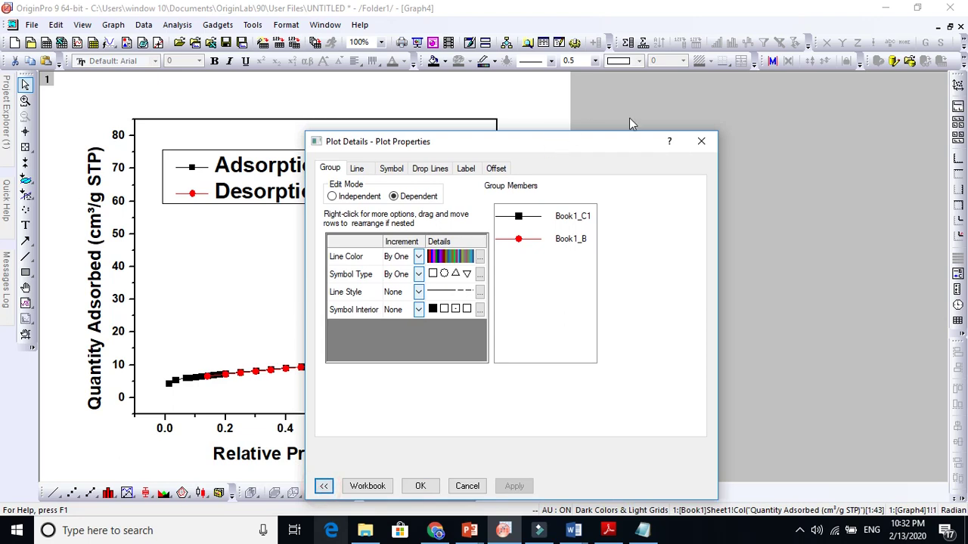
click(701, 141)
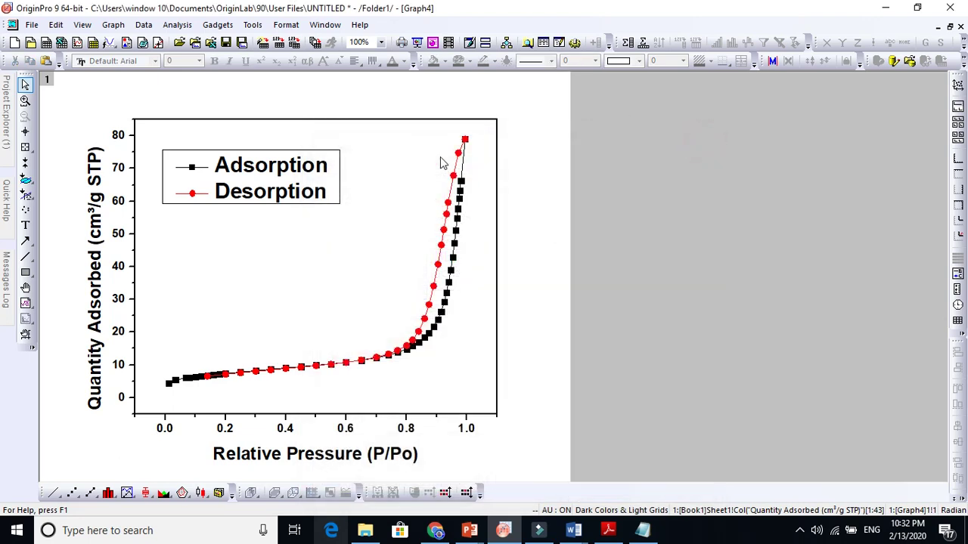
click(457, 183)
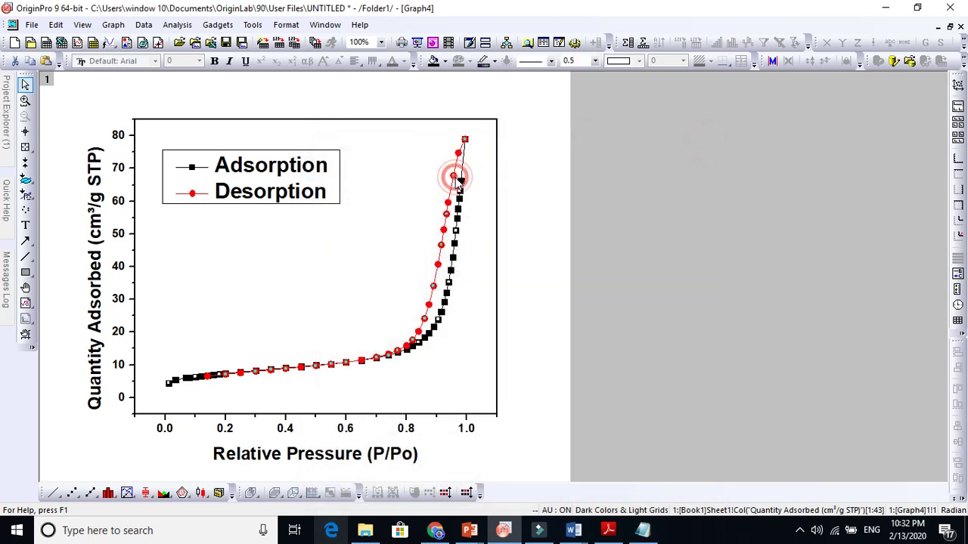
click(444, 62)
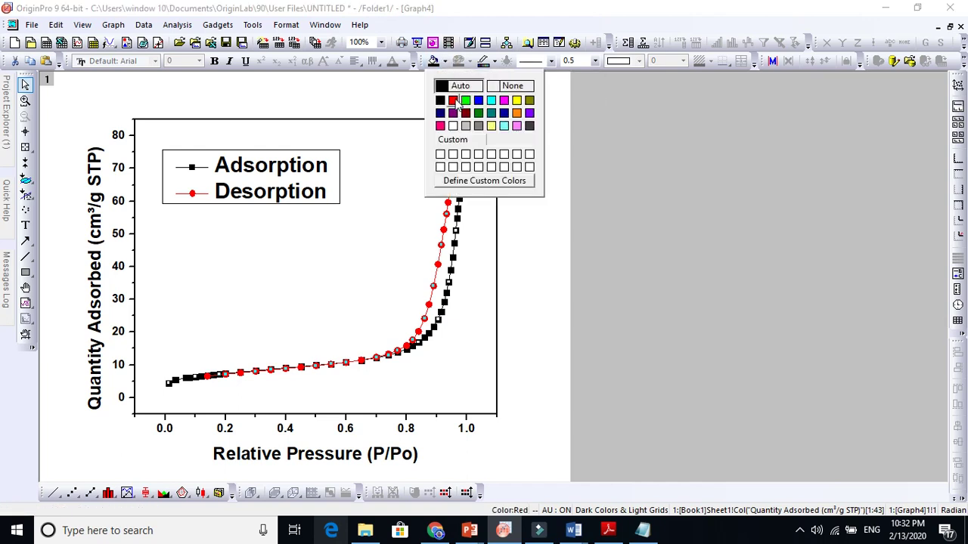
click(479, 101)
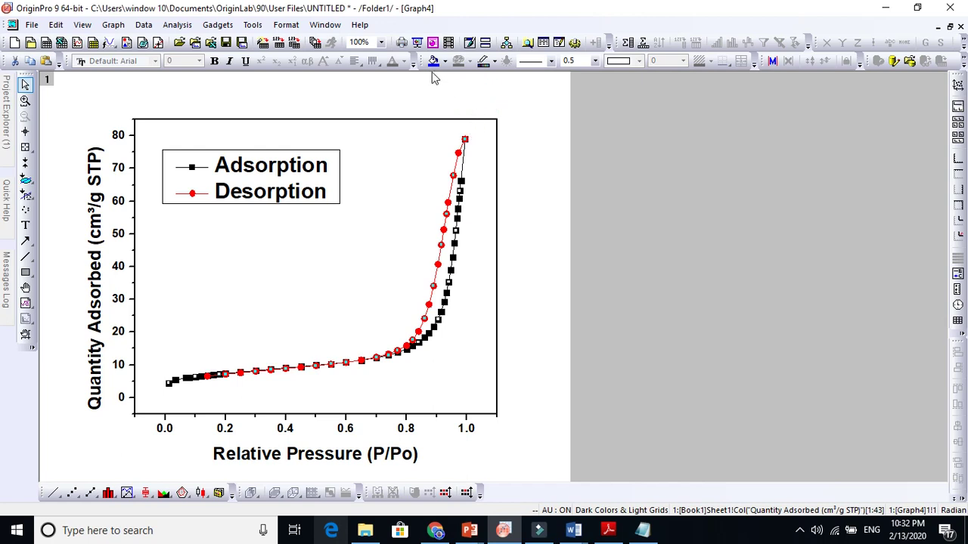
Set the curve group's line colour sequence to Blue for row 1 and Wine for row 2.
double_click(461, 153)
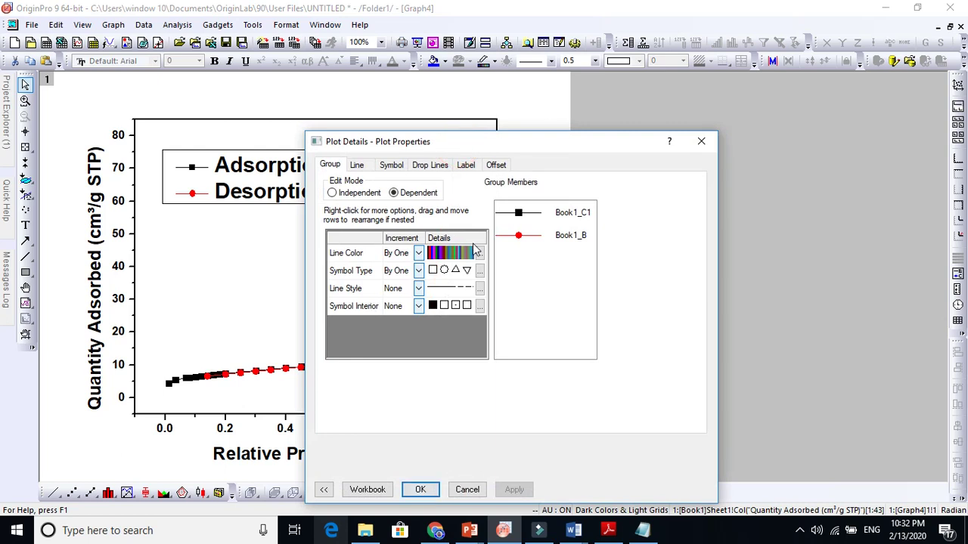
click(481, 254)
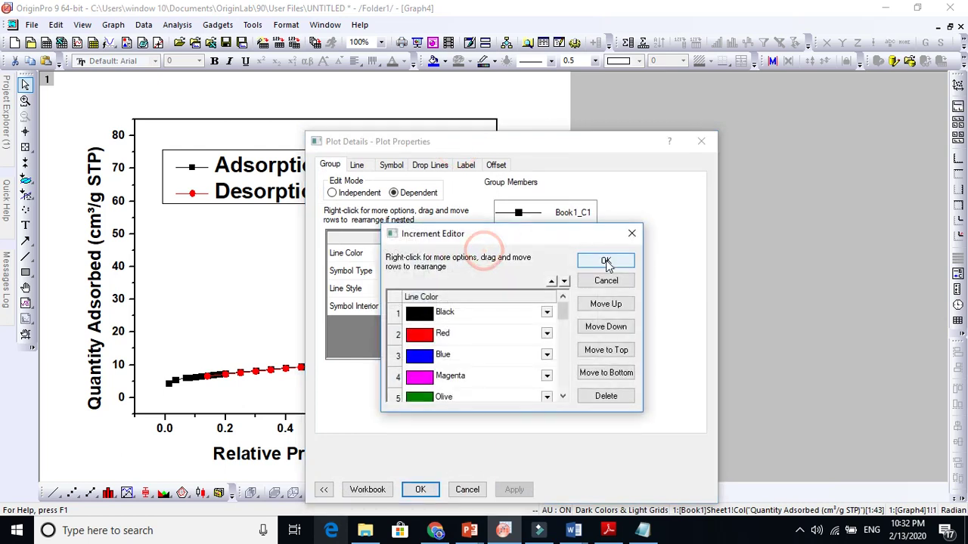
click(547, 313)
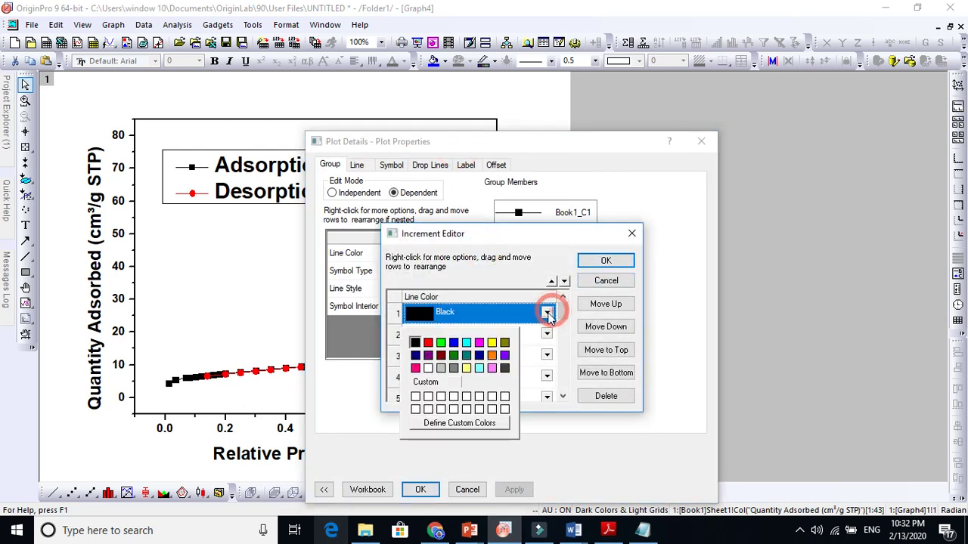
click(454, 344)
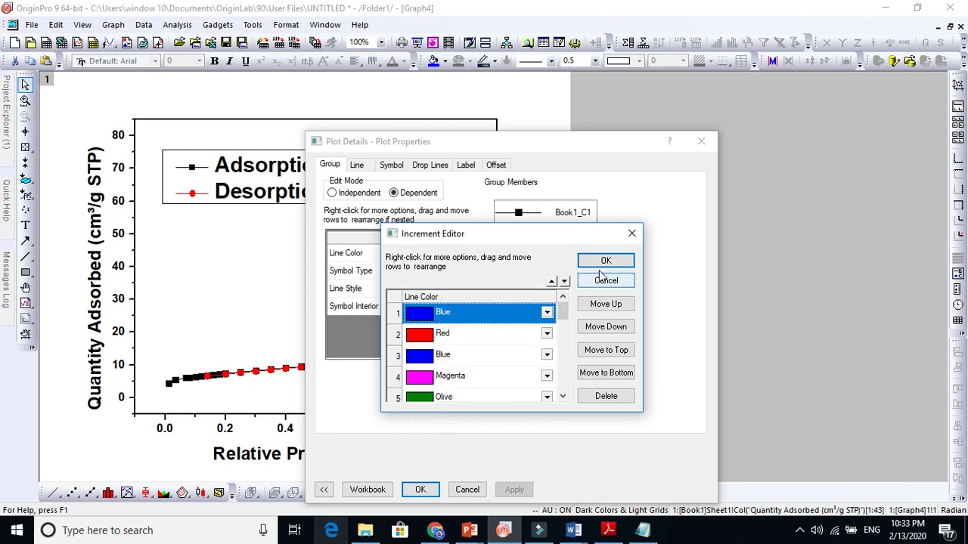
click(547, 334)
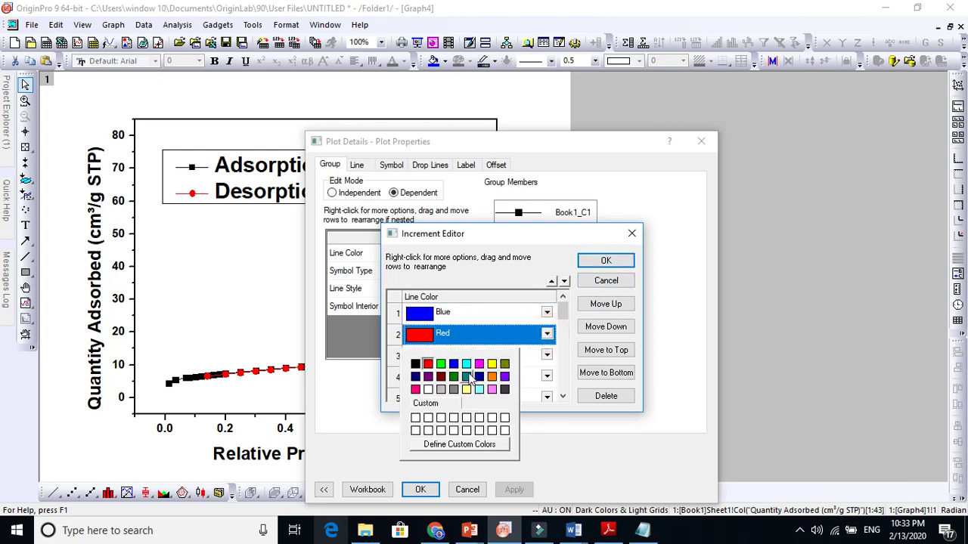
click(441, 376)
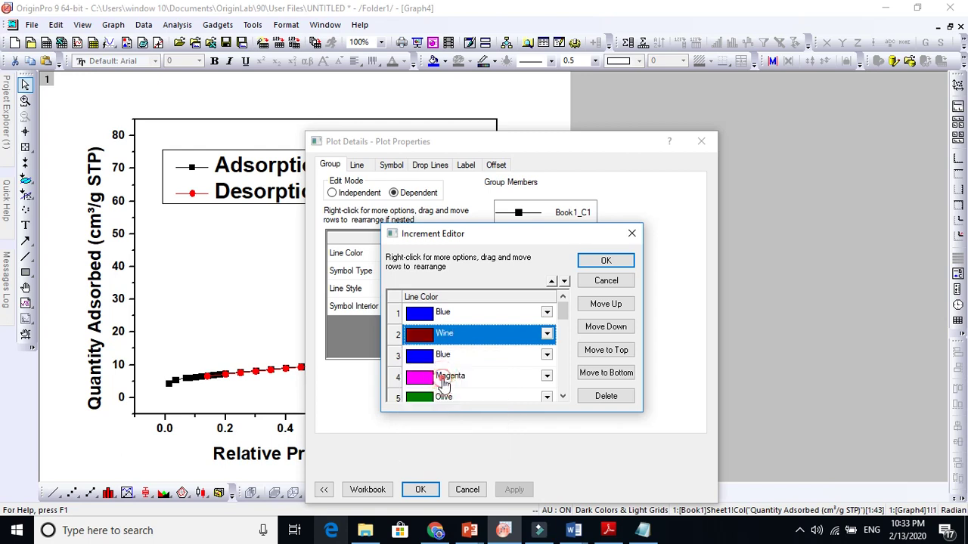
click(597, 260)
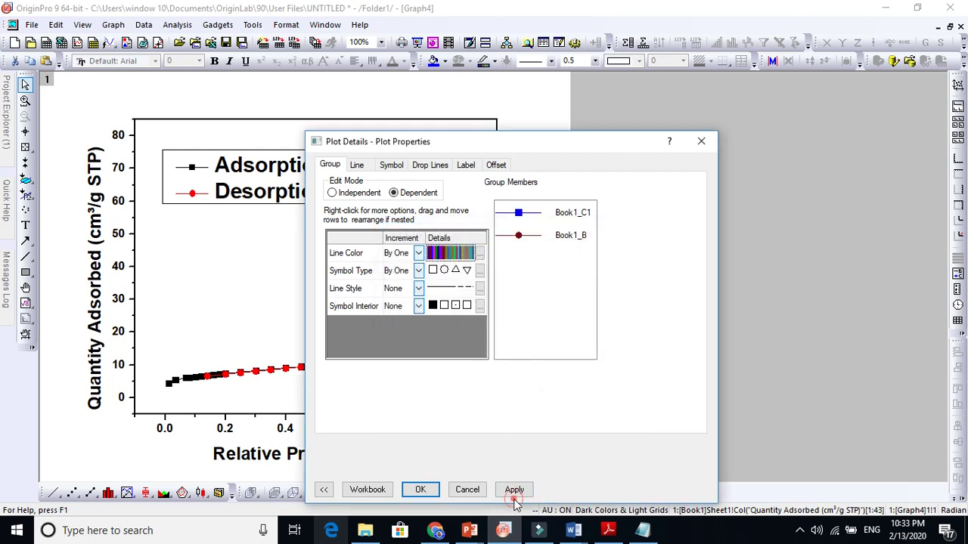
click(513, 490)
click(421, 490)
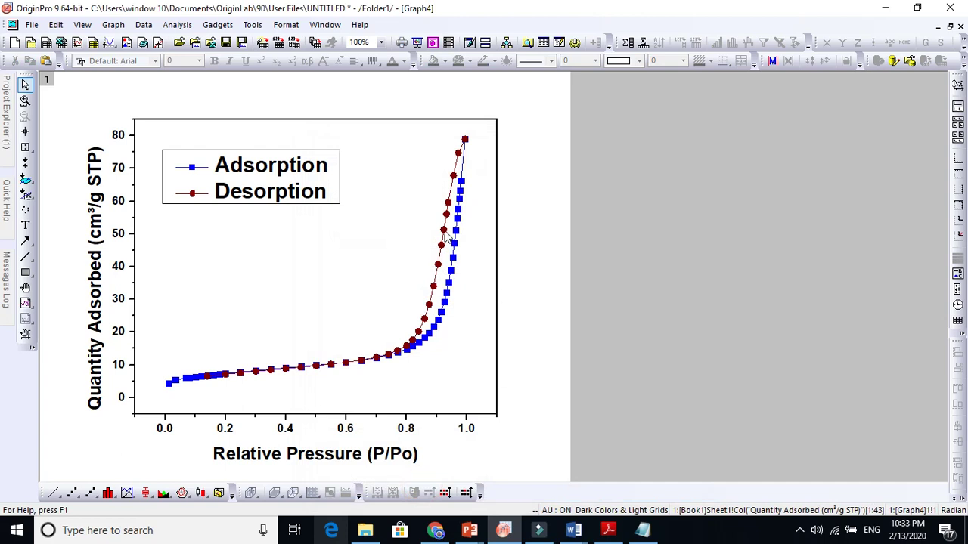
Change row 2 of the group's line colour sequence from Wine to Orange and apply it.
double_click(446, 237)
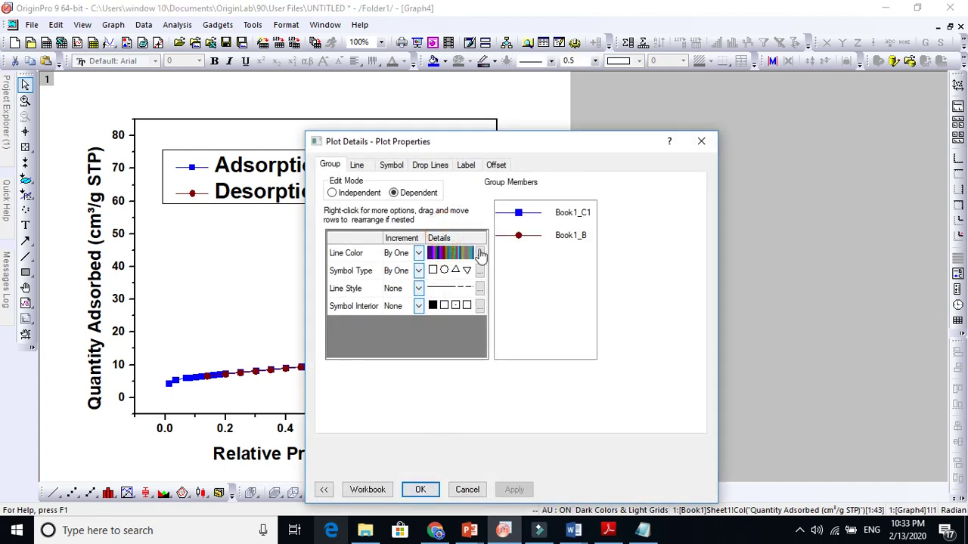
click(479, 255)
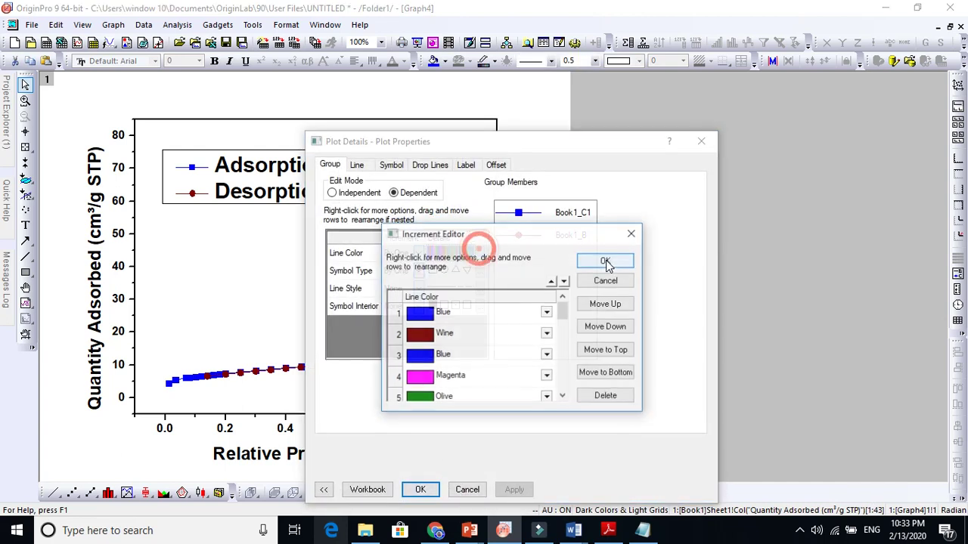
click(547, 335)
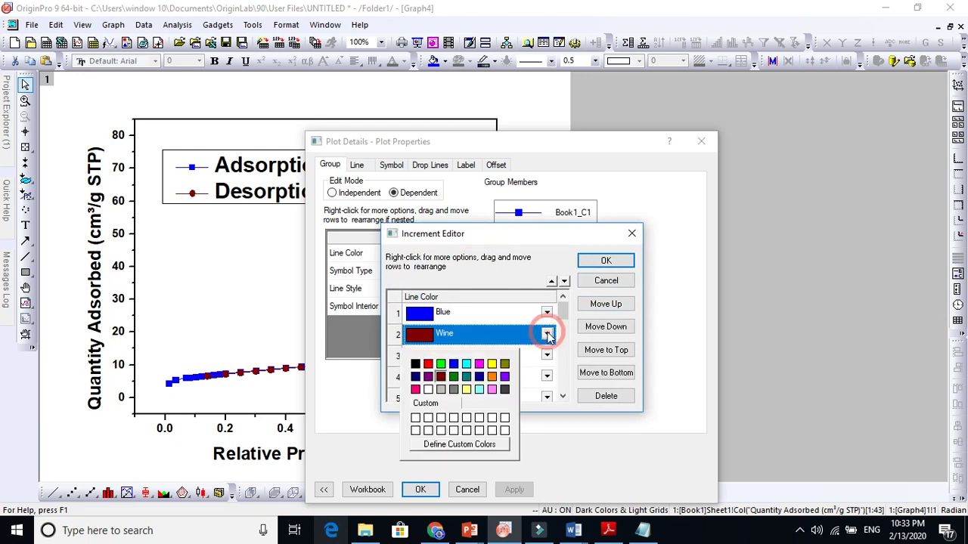
click(491, 377)
click(606, 260)
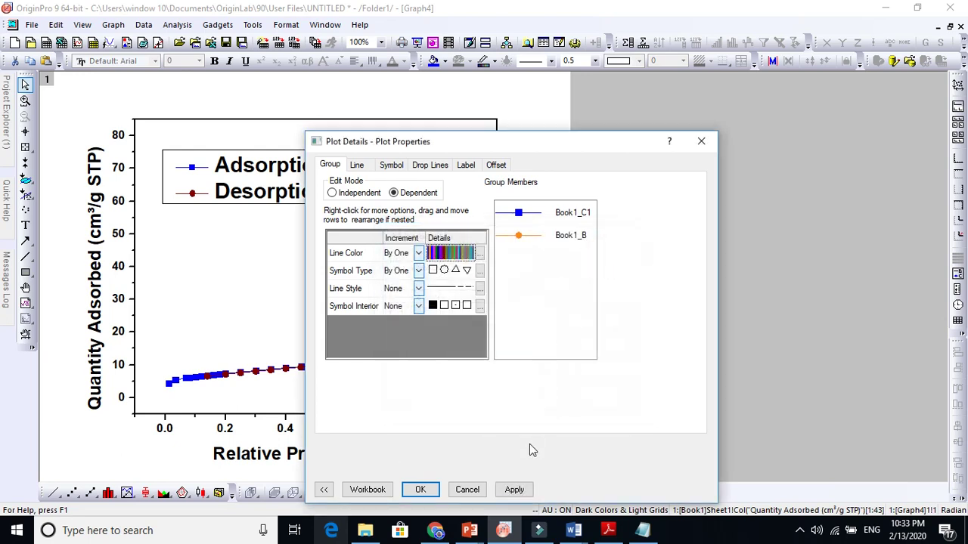
click(514, 490)
click(420, 489)
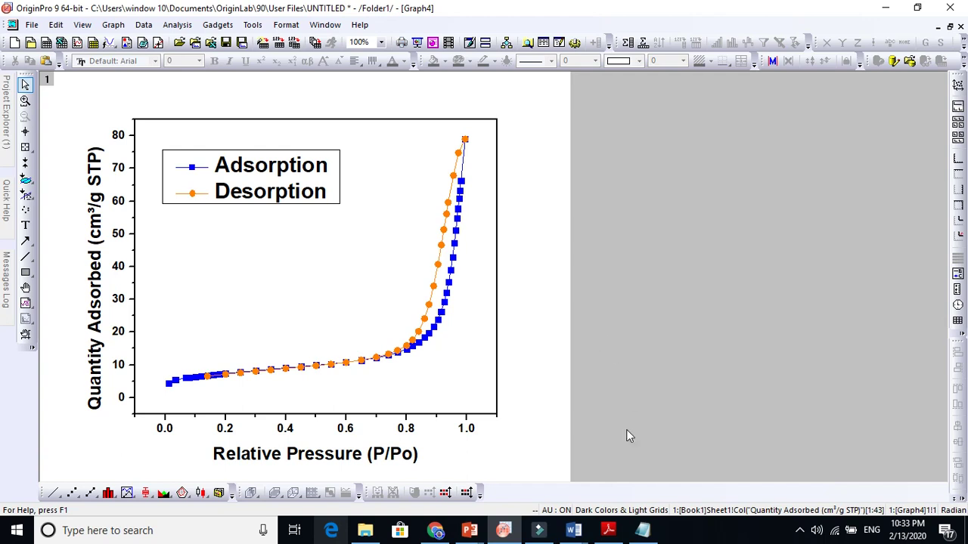
Bring up the C2 BET 25.3 report in Notepad and scroll up to the C2 - Adsorption table.
click(642, 531)
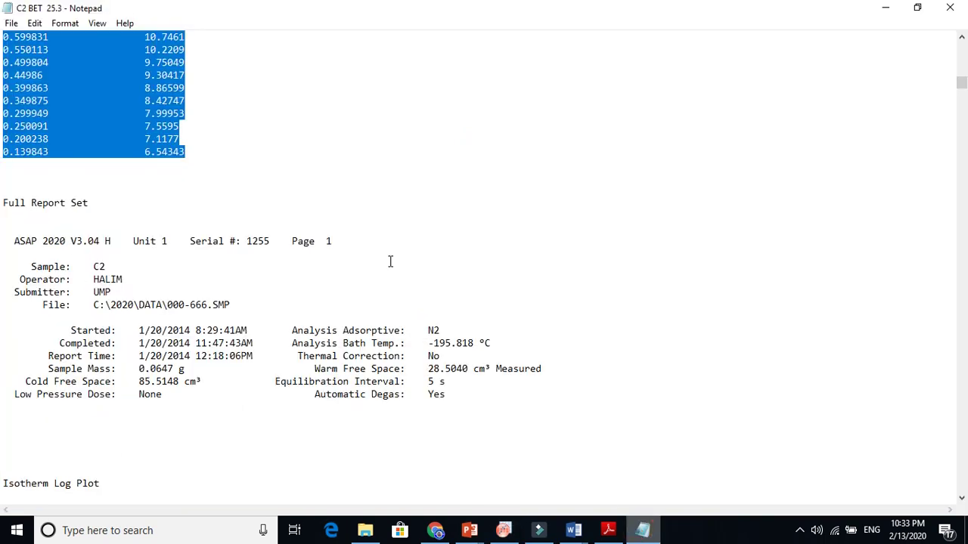
click(961, 86)
drag(961, 86, 961, 72)
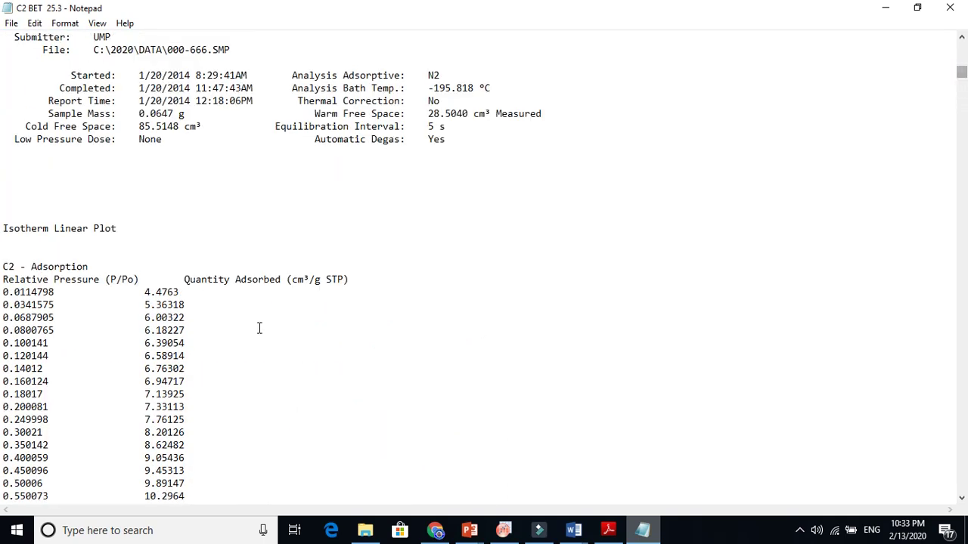